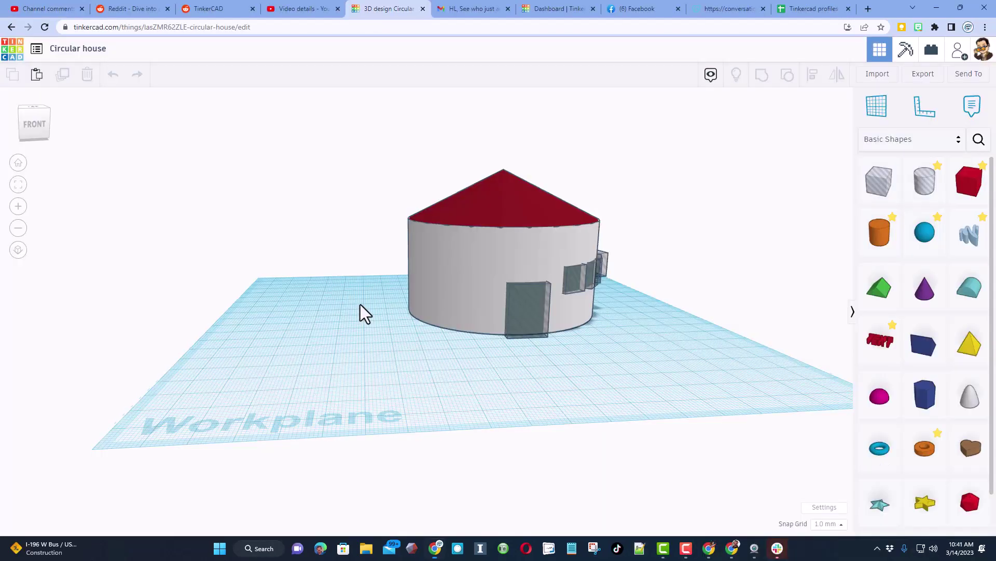
# Step: Orbit the view to look at the Circular house from its right side
pyautogui.moveTo(361, 304); pyautogui.dragTo(400, 278, button='right')
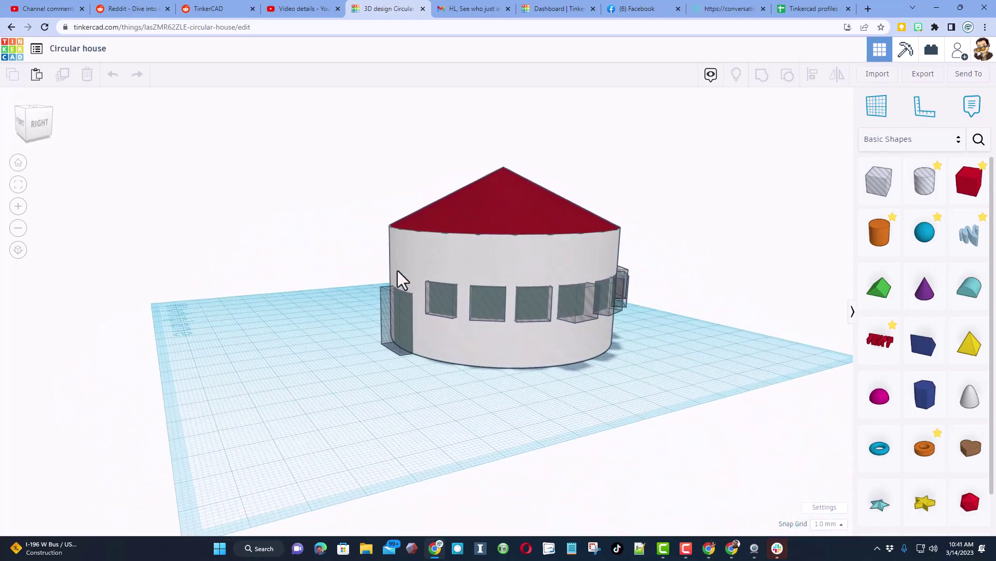
pyautogui.moveTo(130, 284); pyautogui.dragTo(376, 289, button='right')
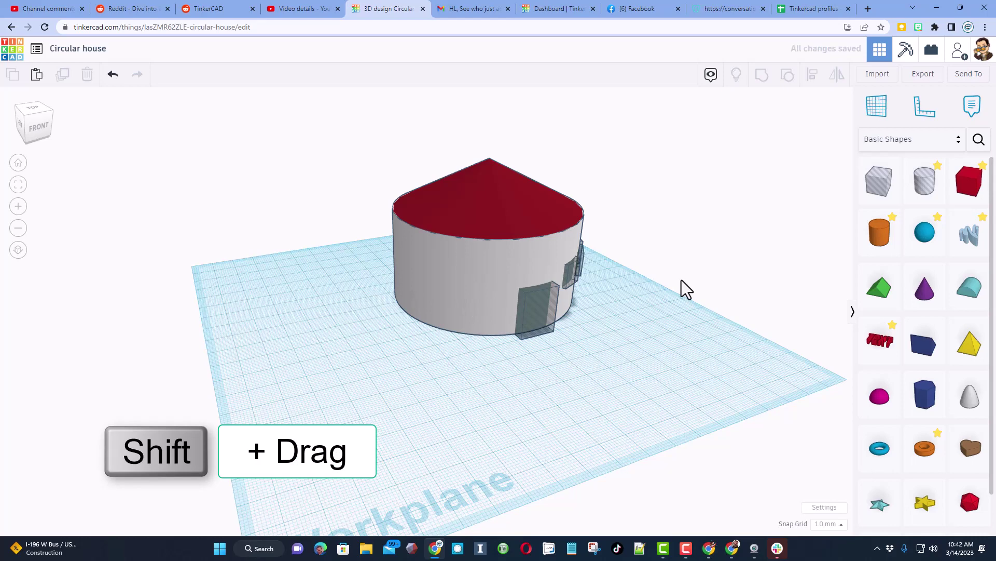
# Step: Add a cylinder scaled evenly to 80 mm across and smoothed to 64 sides
pyautogui.keyDown('shift'); pyautogui.moveTo(878, 249); pyautogui.dragTo(561, 457); pyautogui.keyUp('shift')
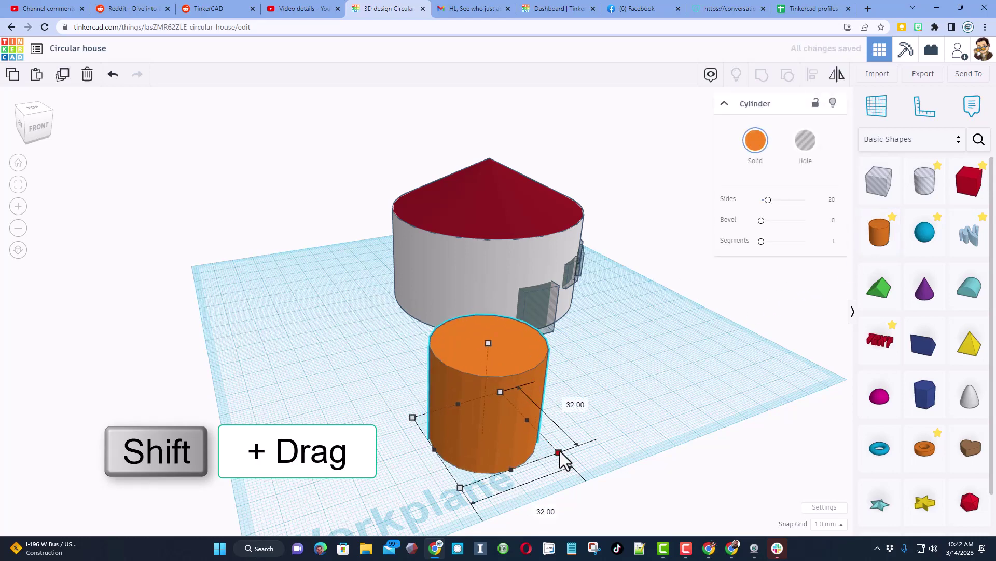
pyautogui.click(576, 404)
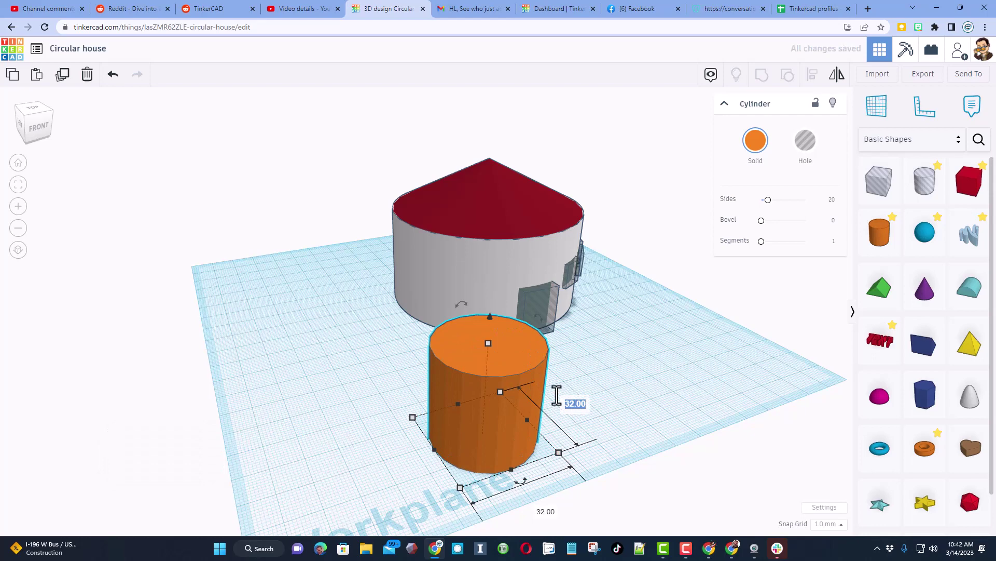
pyautogui.press('Return')
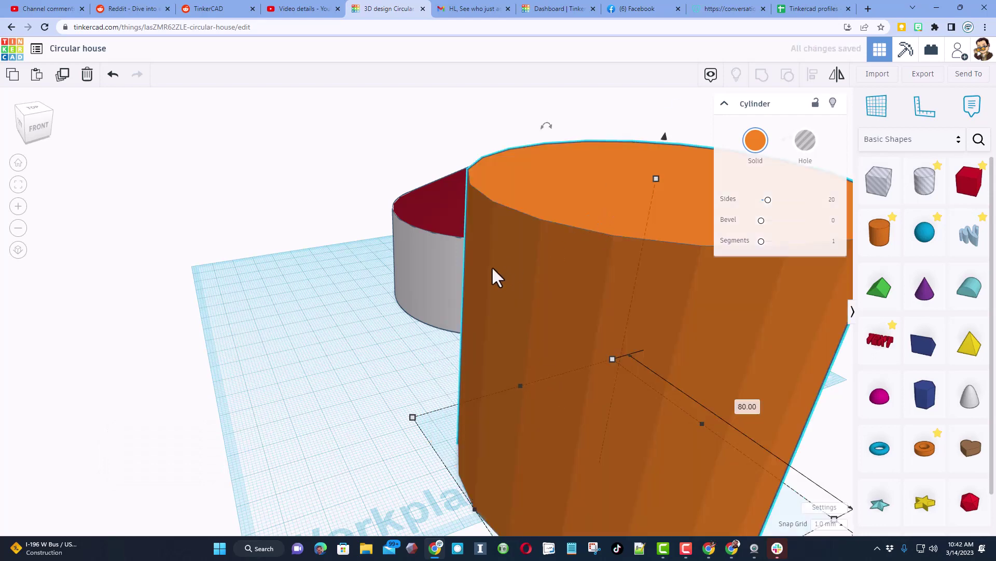
pyautogui.scroll(-5, 309, 276)
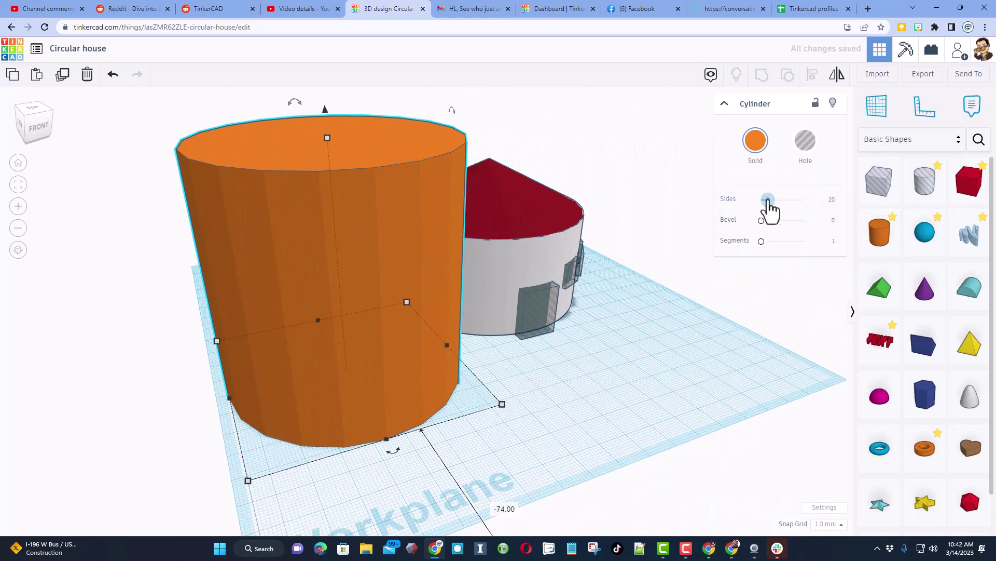
pyautogui.moveTo(768, 200); pyautogui.dragTo(854, 201)
# Step: Set the cylinder height to 40 mm and move it left of the house
pyautogui.click(497, 233)
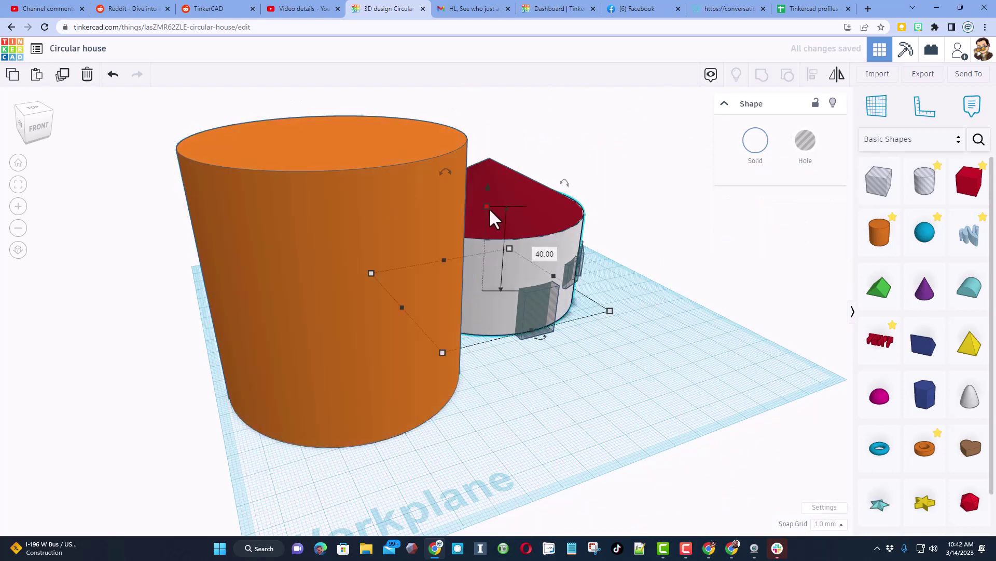
pyautogui.click(325, 203)
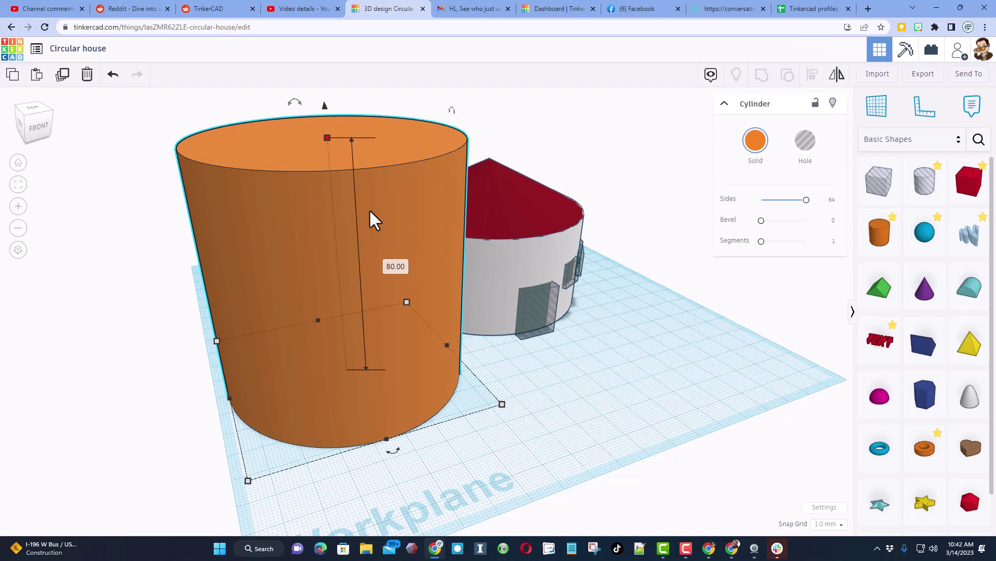
pyautogui.click(390, 268)
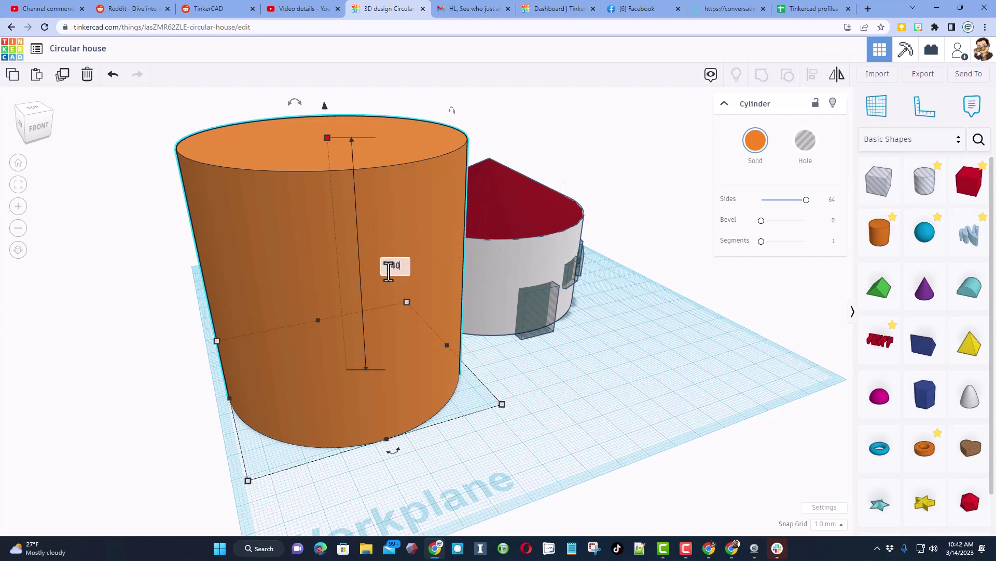
pyautogui.press('Return')
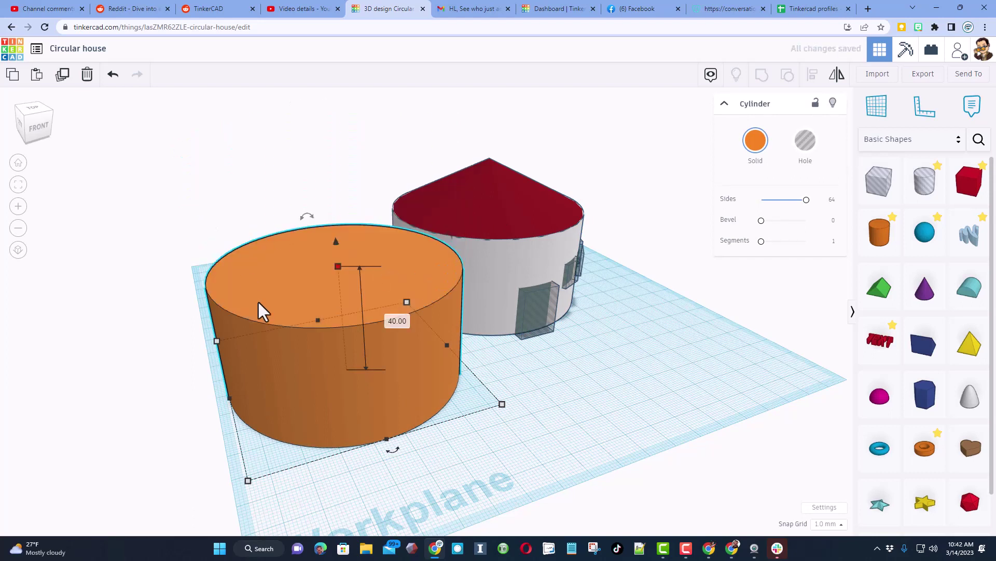
pyautogui.moveTo(262, 311); pyautogui.dragTo(167, 263)
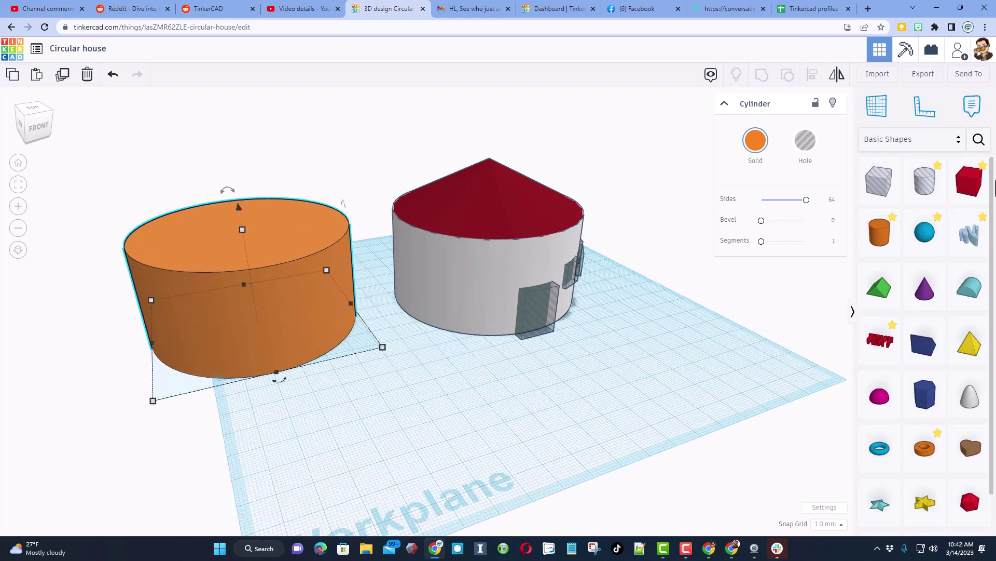
# Step: Put a workplane on the cylinder's top face and drop a cone onto it
pyautogui.click(876, 106)
pyautogui.click(301, 250)
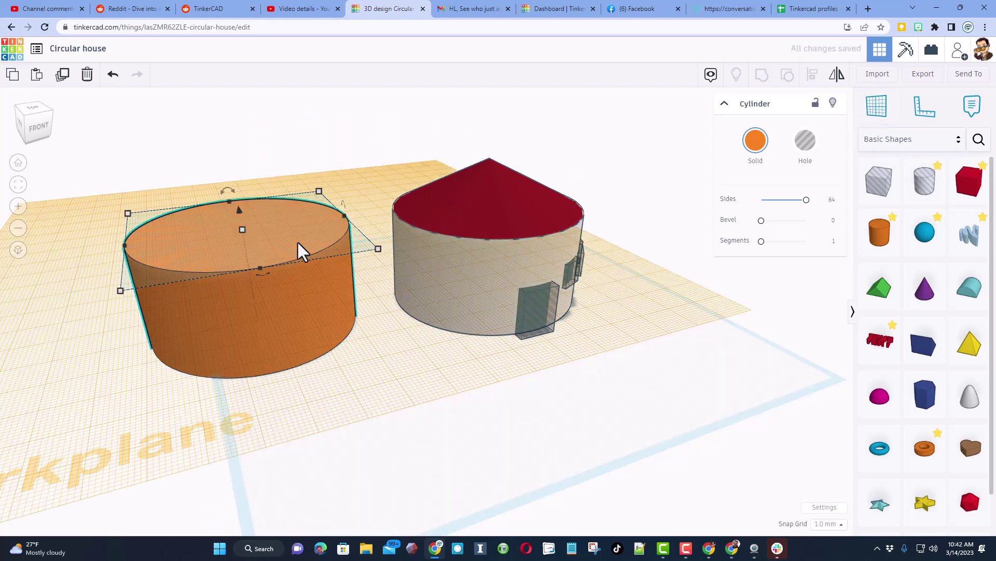
pyautogui.moveTo(926, 306); pyautogui.dragTo(255, 241)
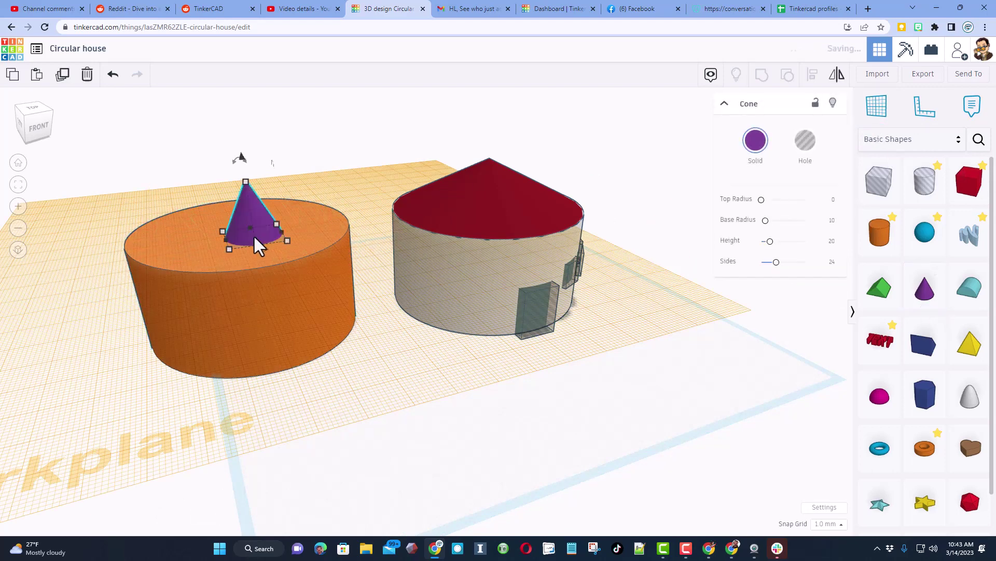
pyautogui.click(450, 231)
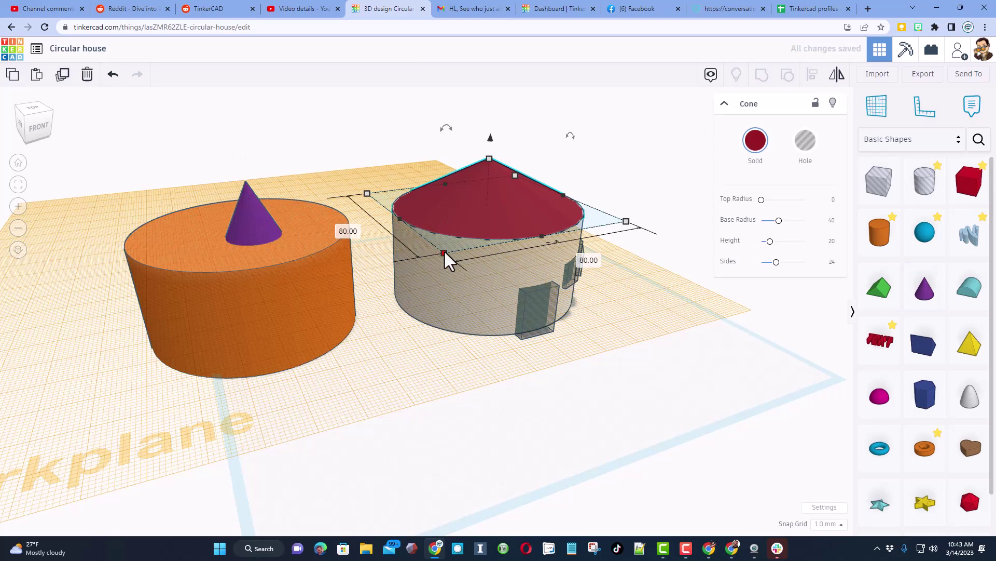
# Step: Give the cone a base radius of 40 and 64 sides, keeping it over the cylinder
pyautogui.click(258, 245)
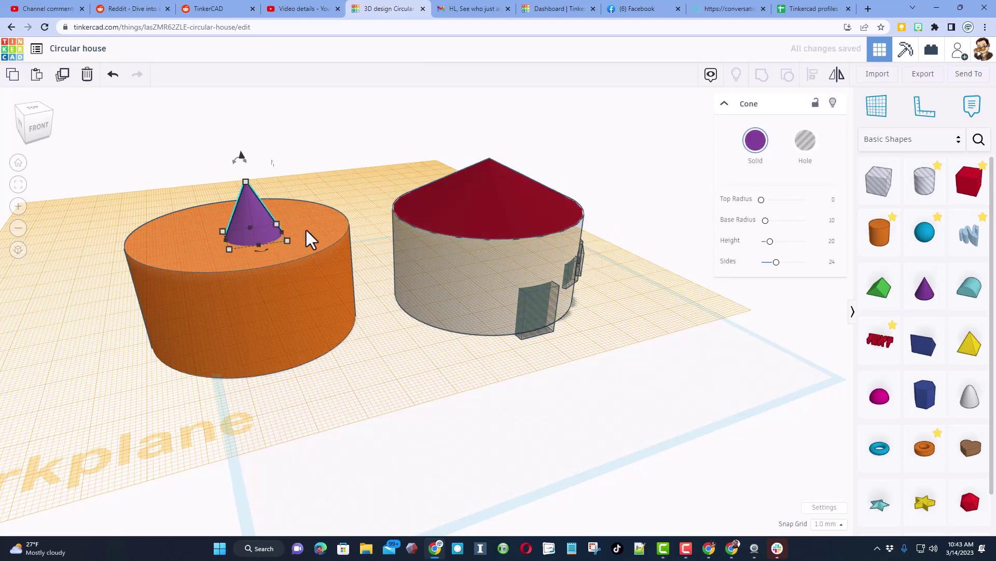
pyautogui.click(831, 225)
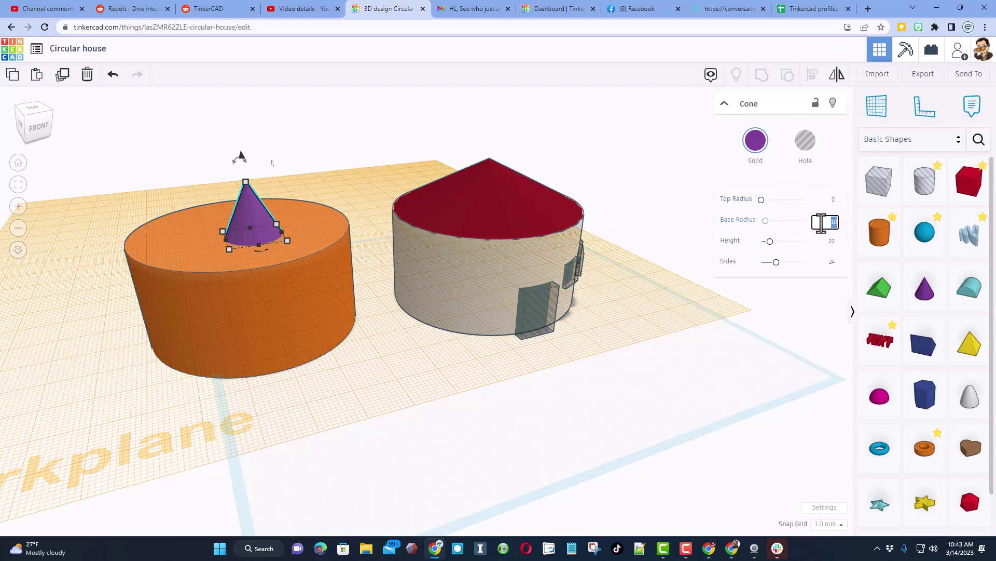
pyautogui.write('40')
pyautogui.press('Return')
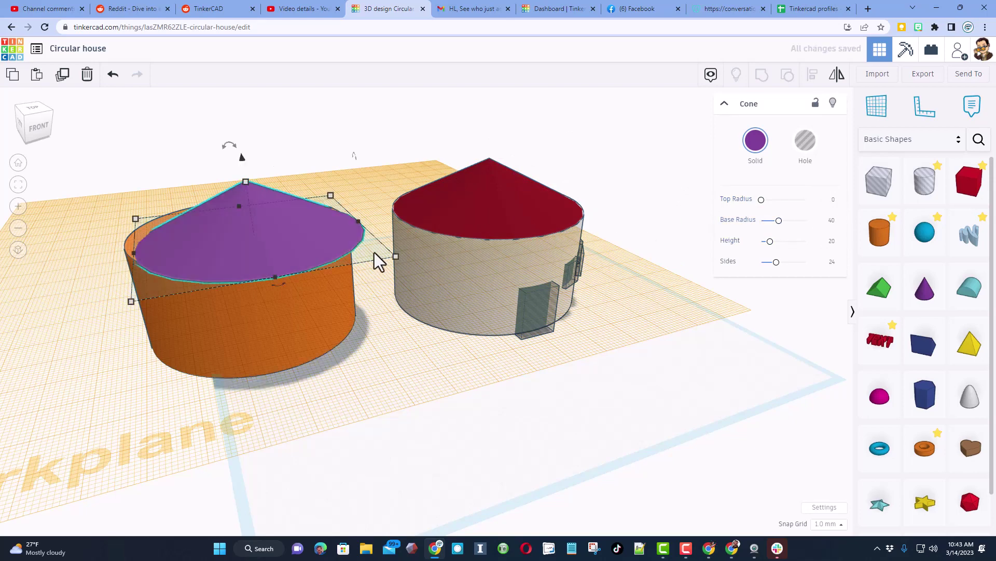
pyautogui.moveTo(374, 255); pyautogui.dragTo(314, 243)
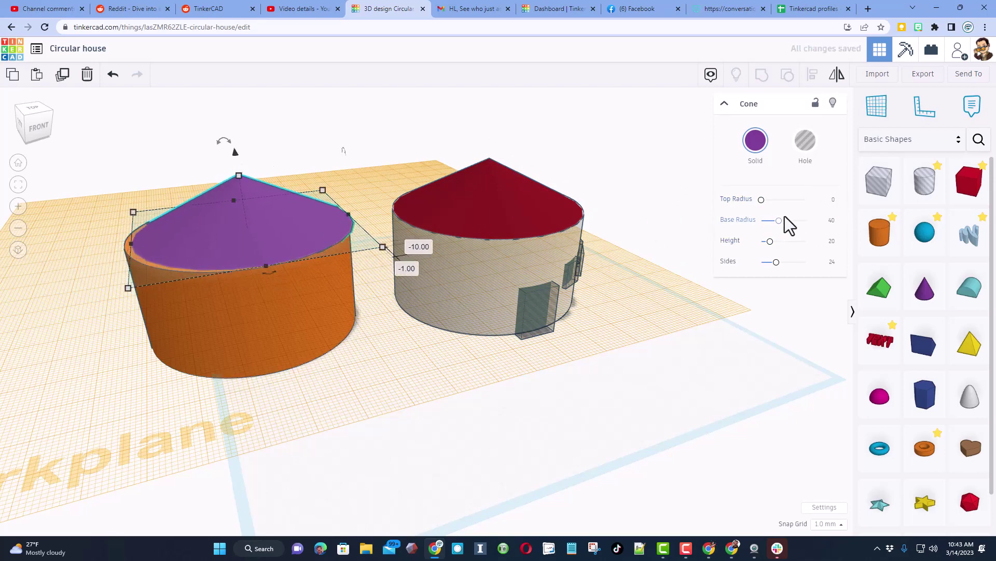
pyautogui.moveTo(776, 262); pyautogui.dragTo(833, 277)
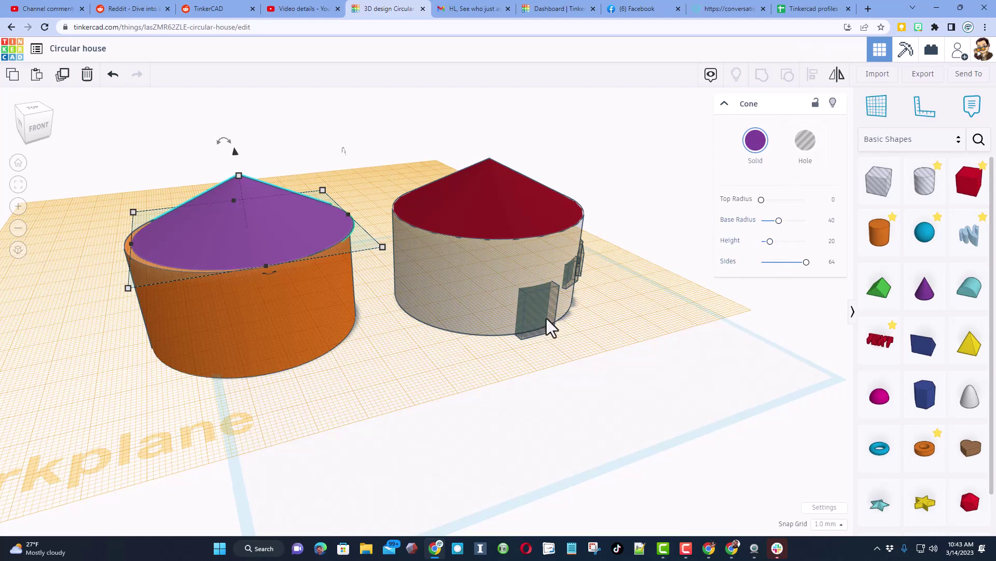
# Step: Reset the workplane to the default grid and centre the cone on the cylinder
pyautogui.press('w')
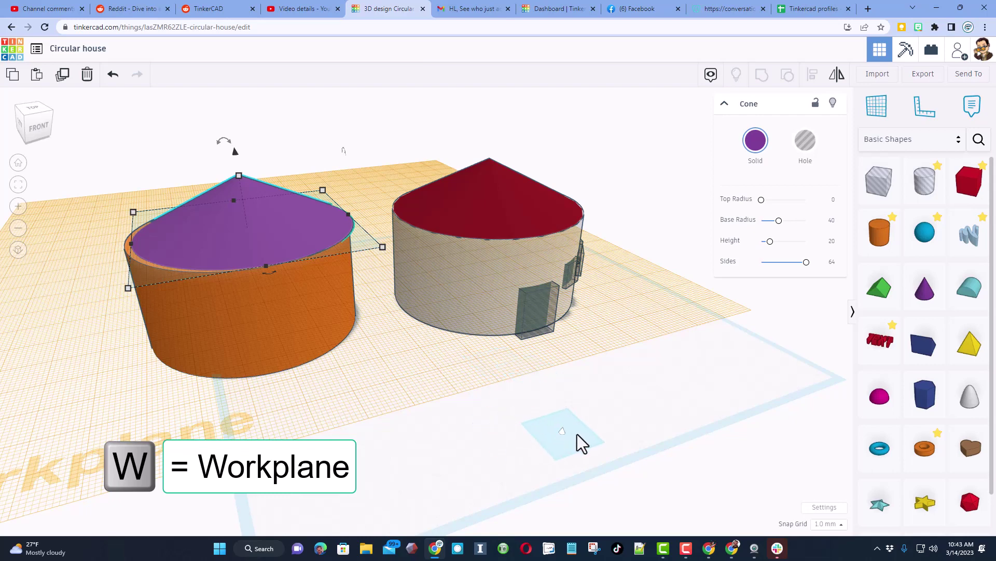
pyautogui.click(659, 440)
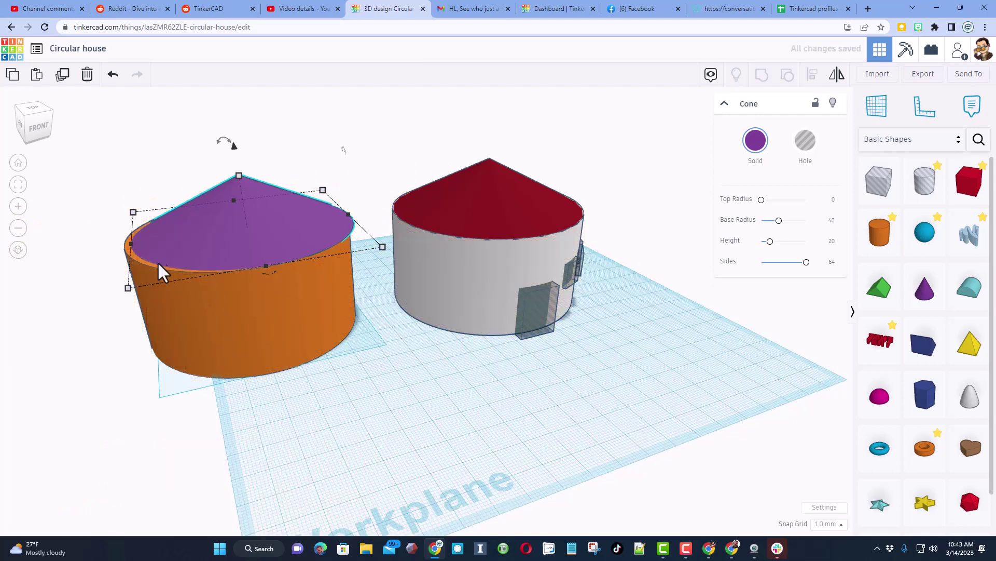
pyautogui.moveTo(91, 239); pyautogui.dragTo(191, 318)
pyautogui.press('l')
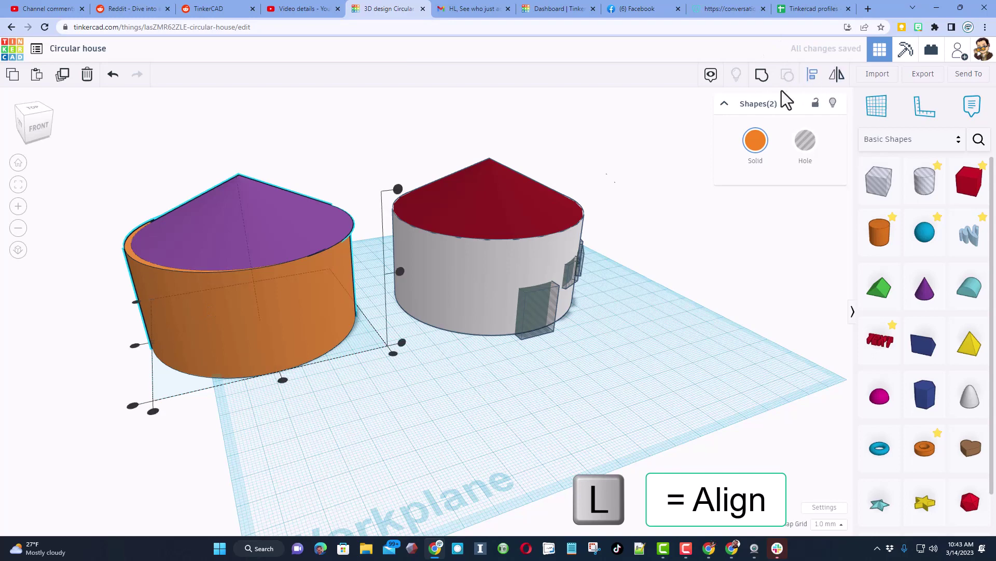
pyautogui.click(283, 381)
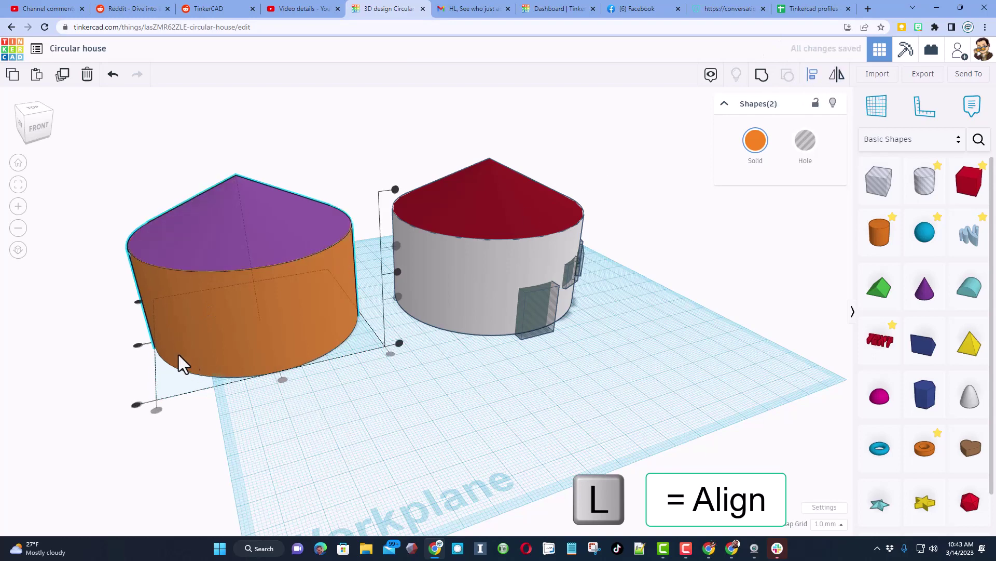
pyautogui.click(301, 408)
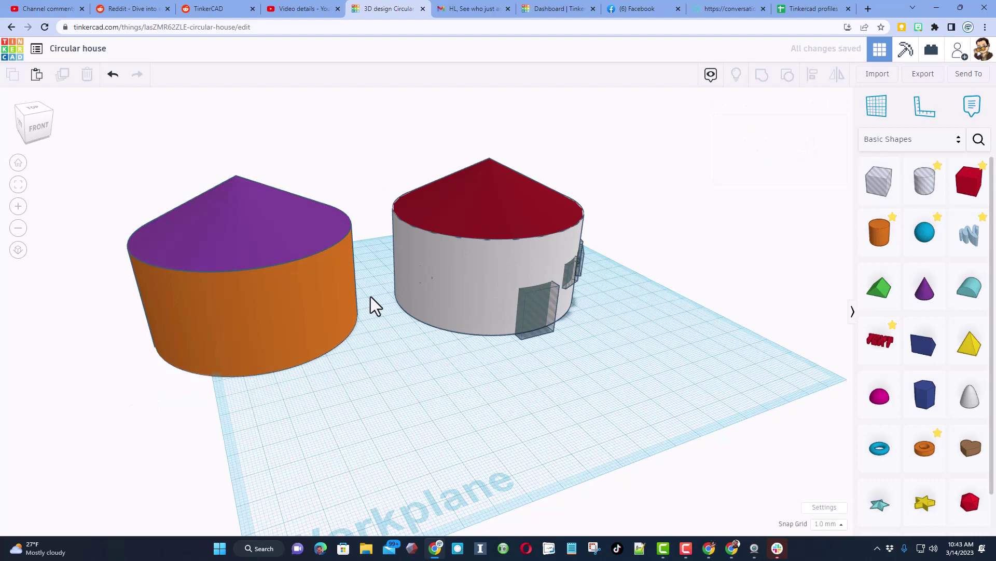
pyautogui.click(546, 332)
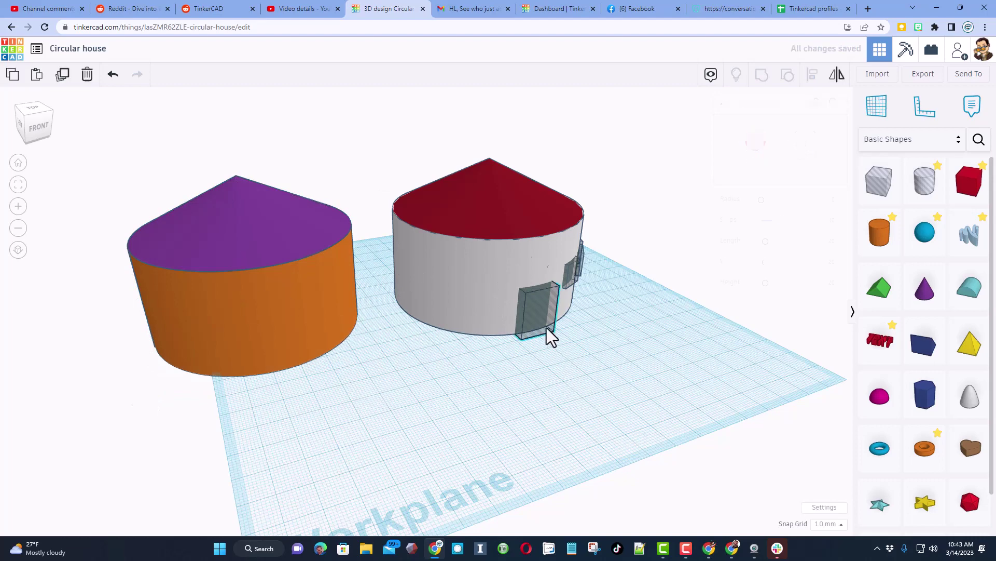
# Step: Duplicate the door hole and centre the copy on the orange cylinder's front wall
pyautogui.hotkey('ctrl', 'd')
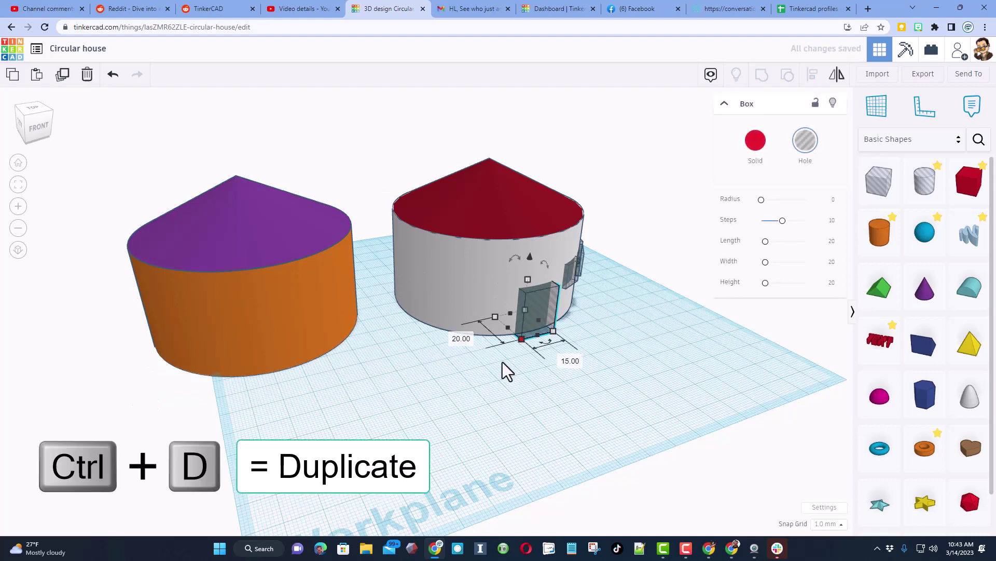
pyautogui.click(534, 356)
pyautogui.click(537, 319)
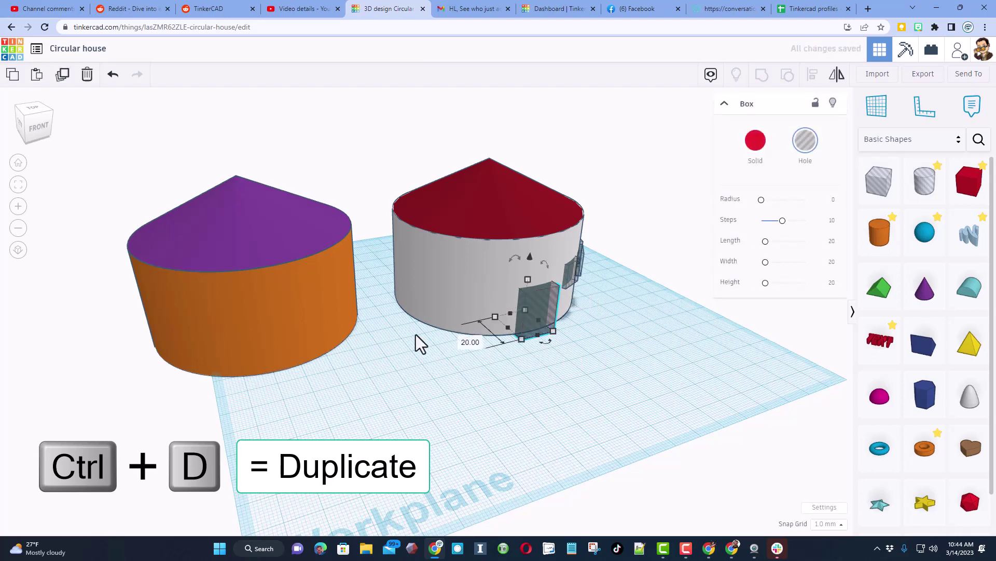
pyautogui.keyDown('shift'); pyautogui.click(323, 335); pyautogui.keyUp('shift')
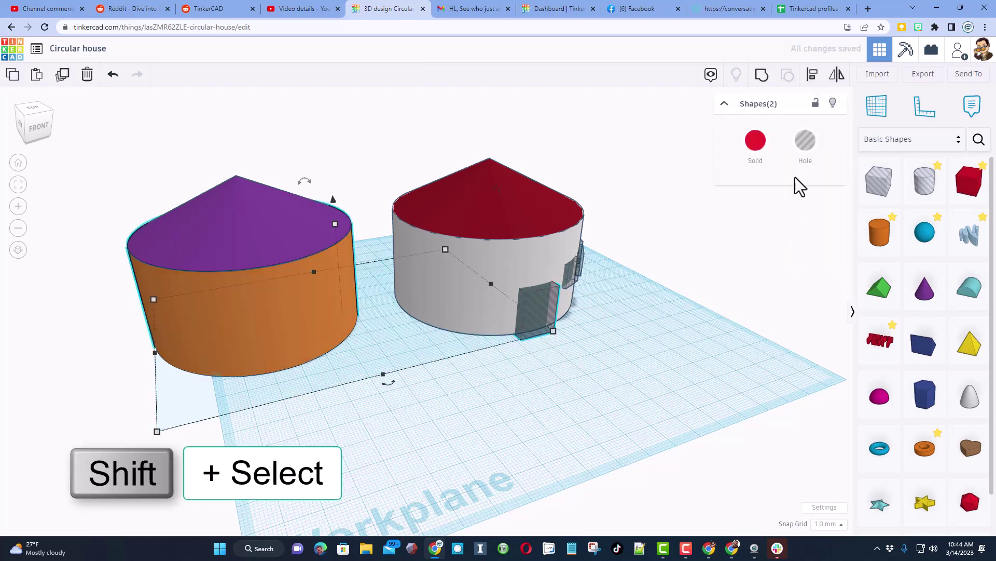
pyautogui.click(812, 74)
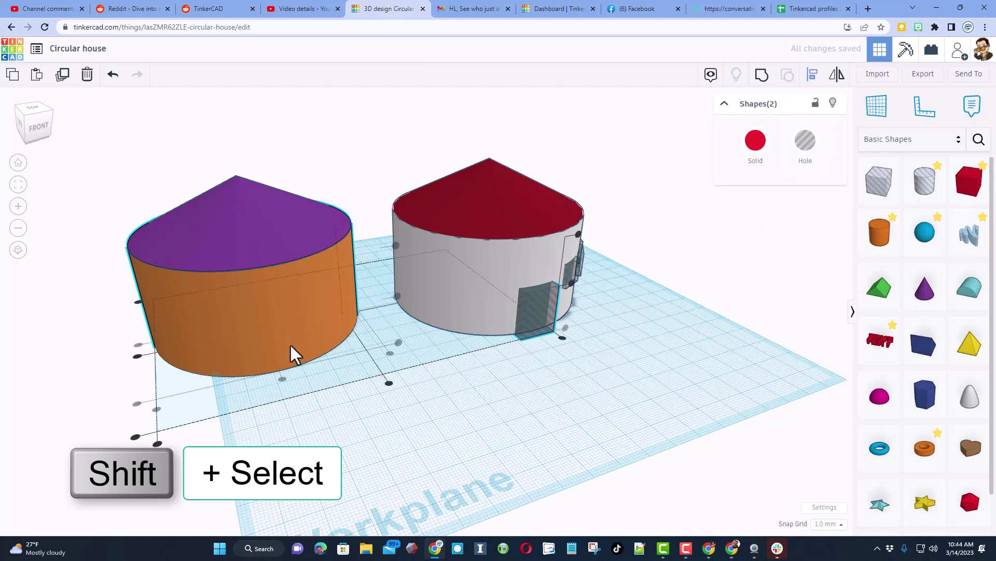
pyautogui.click(282, 378)
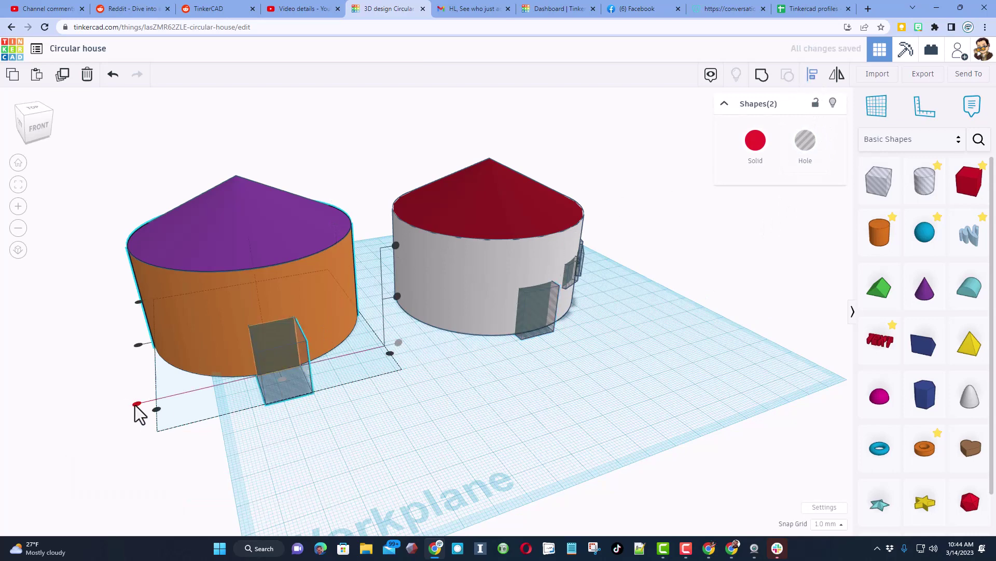
pyautogui.click(281, 359)
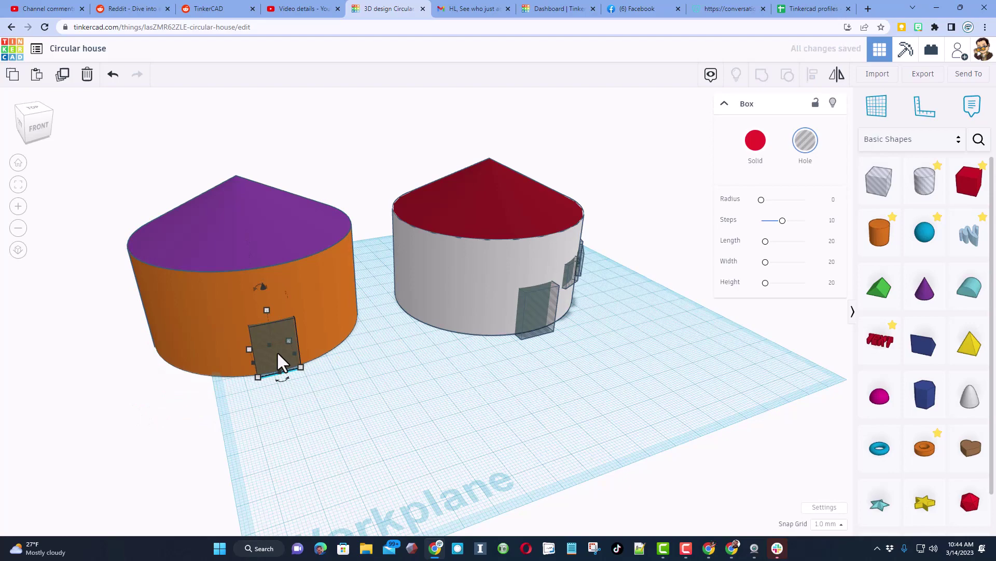
pyautogui.click(419, 426)
pyautogui.moveTo(467, 429); pyautogui.dragTo(367, 351, button='right')
# Step: Scale the orange cylinder evenly to 78 mm
pyautogui.click(339, 320)
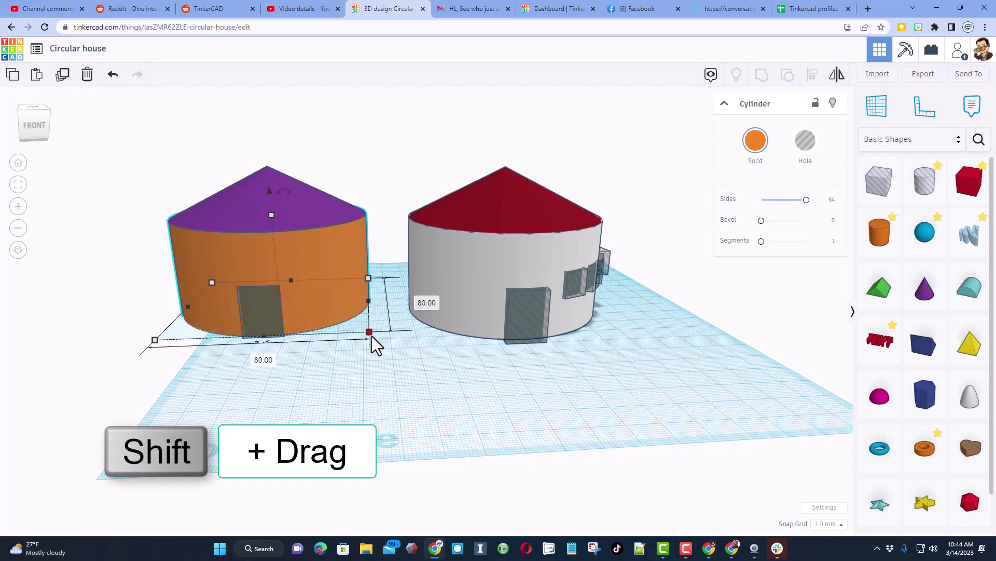
pyautogui.keyDown('shift'); pyautogui.moveTo(370, 336); pyautogui.dragTo(407, 376); pyautogui.keyUp('shift')
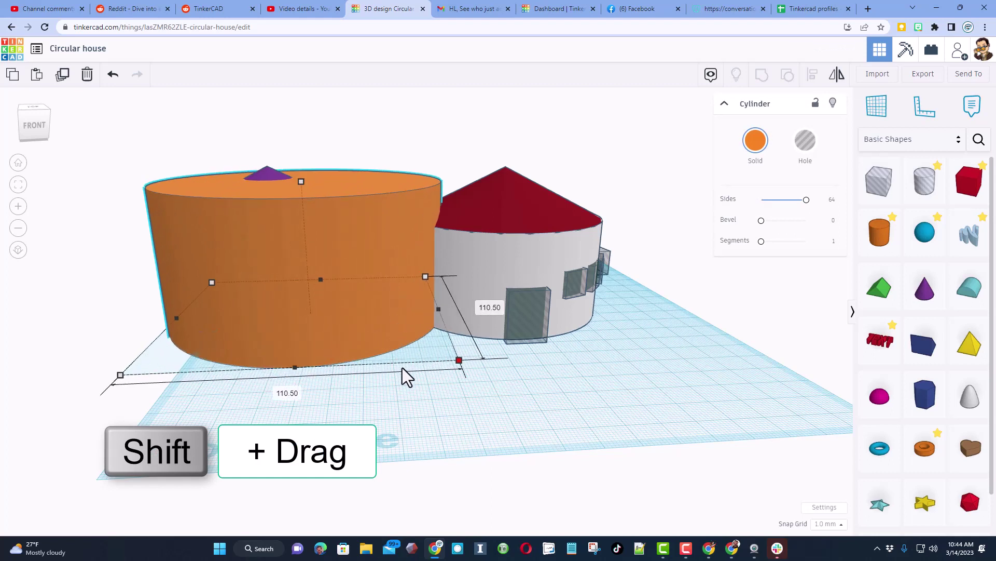
pyautogui.click(288, 393)
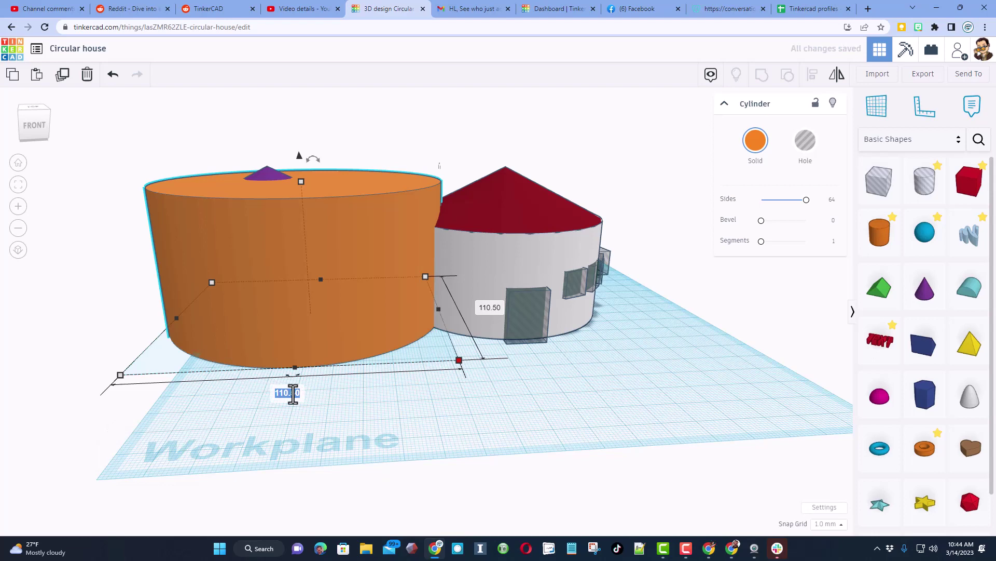
pyautogui.press('Return')
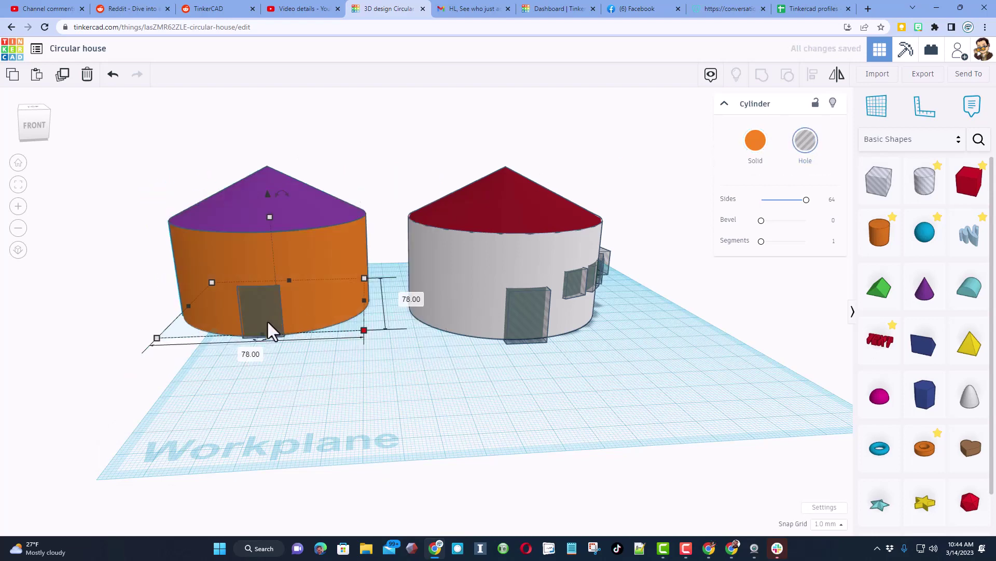
# Step: Centre the orange body, roof and door hole in both directions and group them
pyautogui.moveTo(270, 329); pyautogui.dragTo(362, 381, button='right')
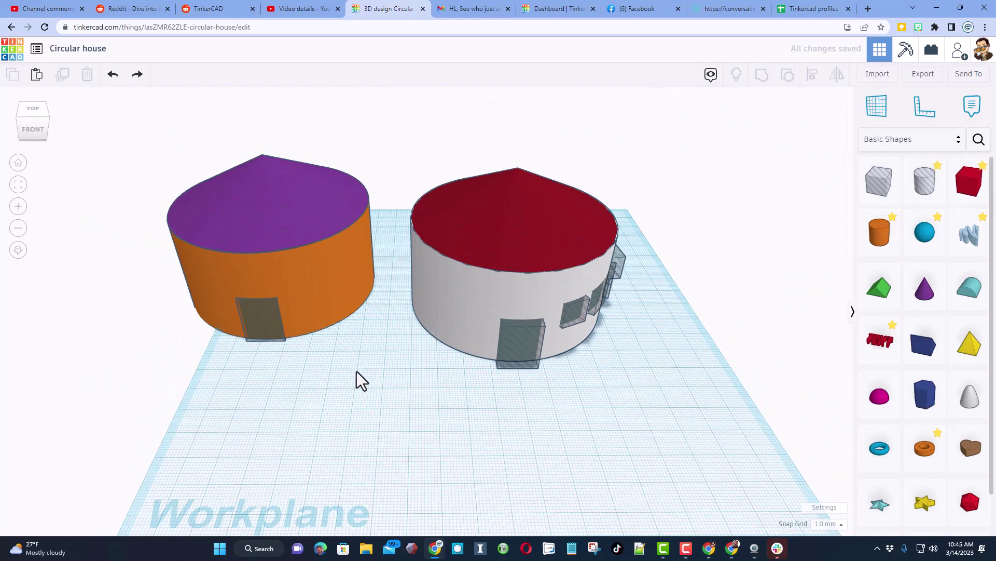
pyautogui.moveTo(356, 378); pyautogui.dragTo(334, 312)
pyautogui.press('l')
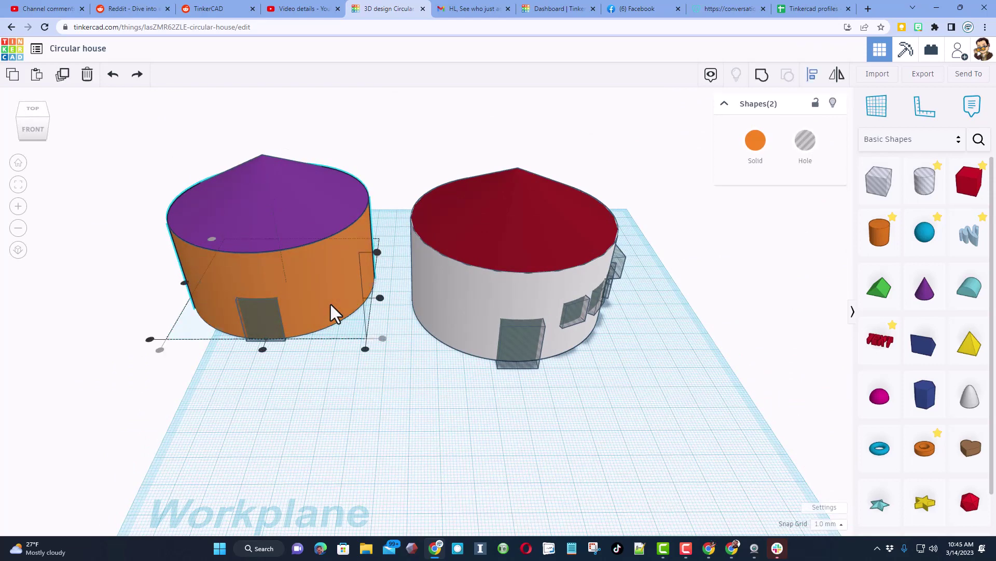
pyautogui.click(263, 349)
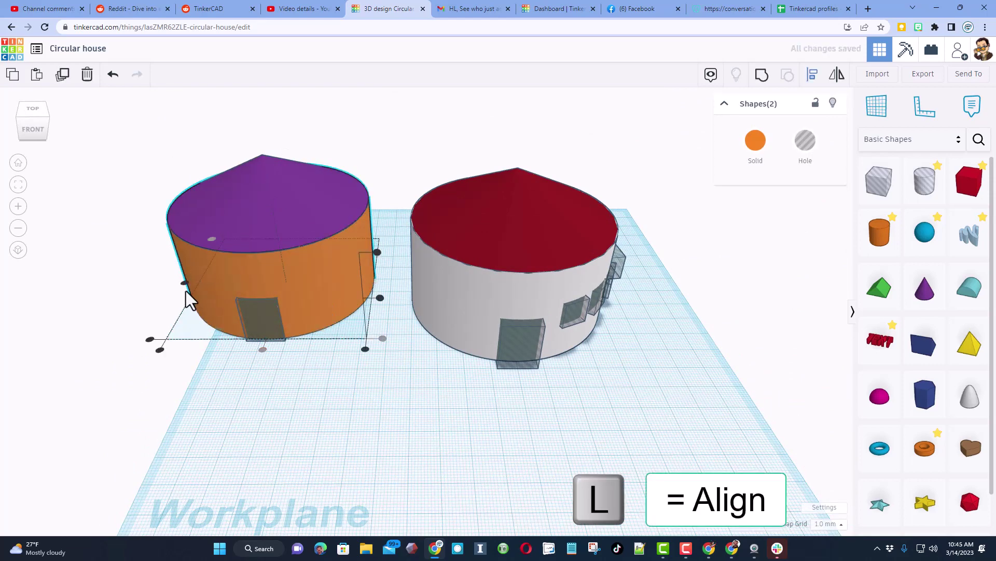
pyautogui.click(21, 128)
pyautogui.click(137, 422)
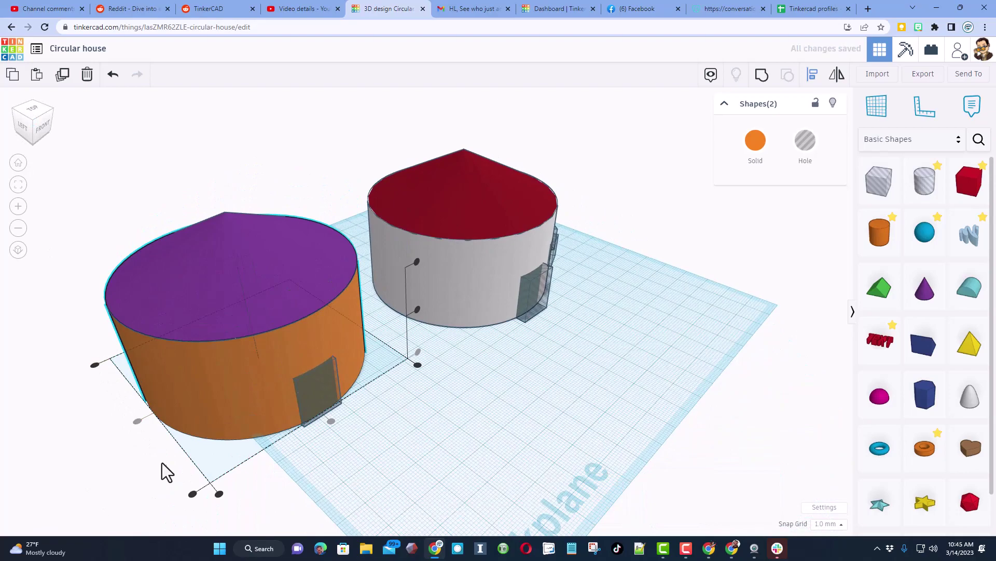
pyautogui.click(762, 75)
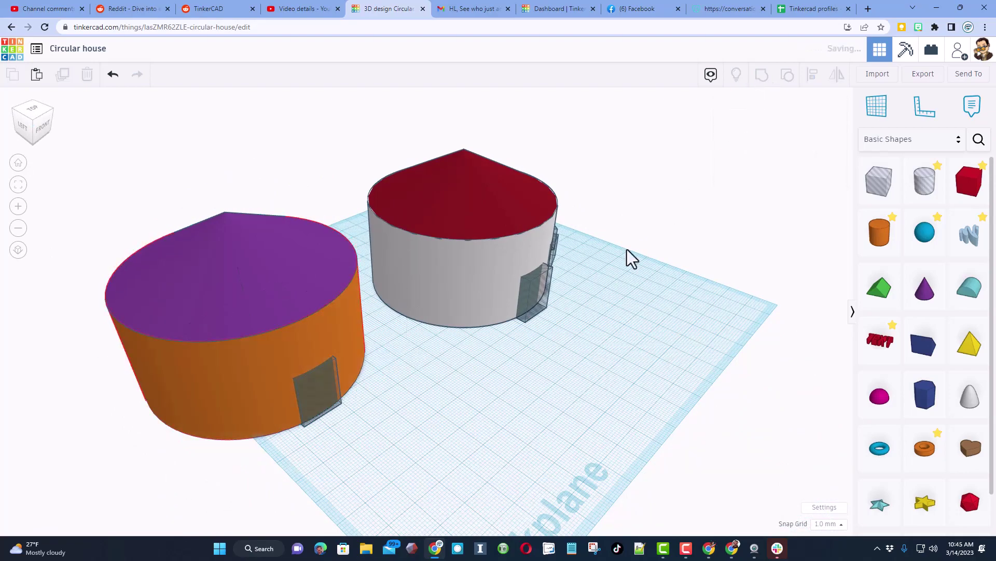
pyautogui.moveTo(507, 414); pyautogui.dragTo(411, 442, button='right')
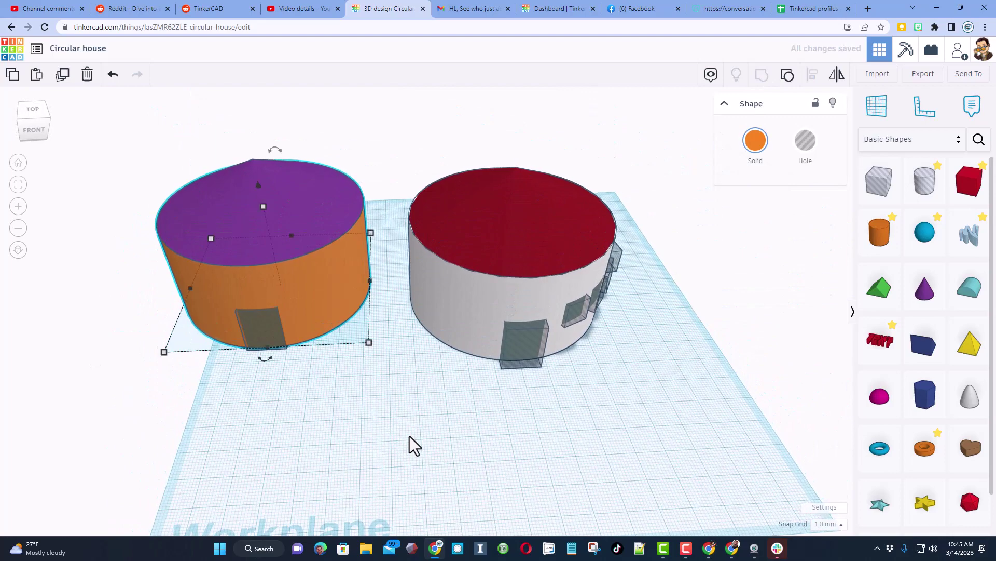
pyautogui.click(414, 445)
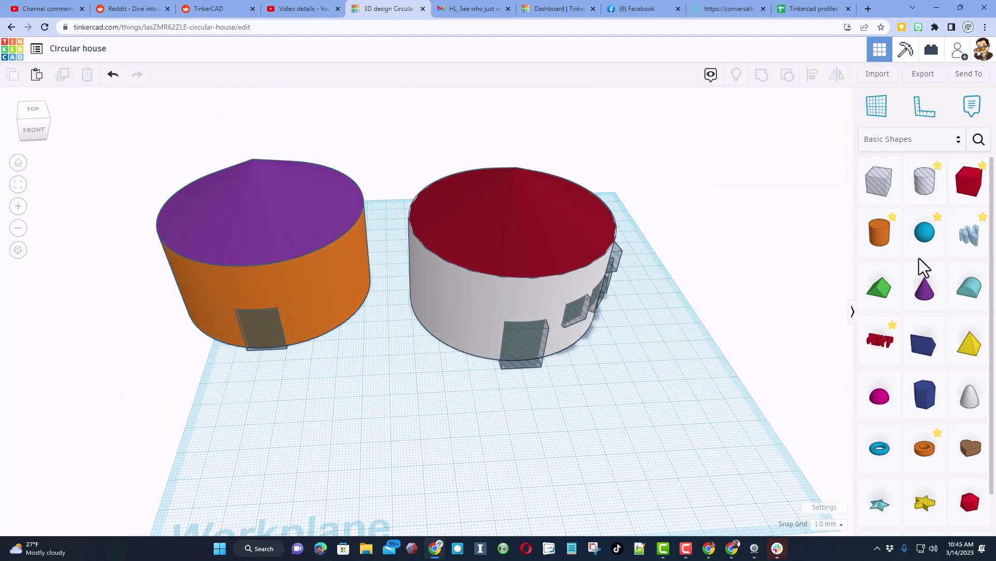
# Step: Search Community shapes for 'ci' and place a Circular Array beside the orange house
pyautogui.click(980, 140)
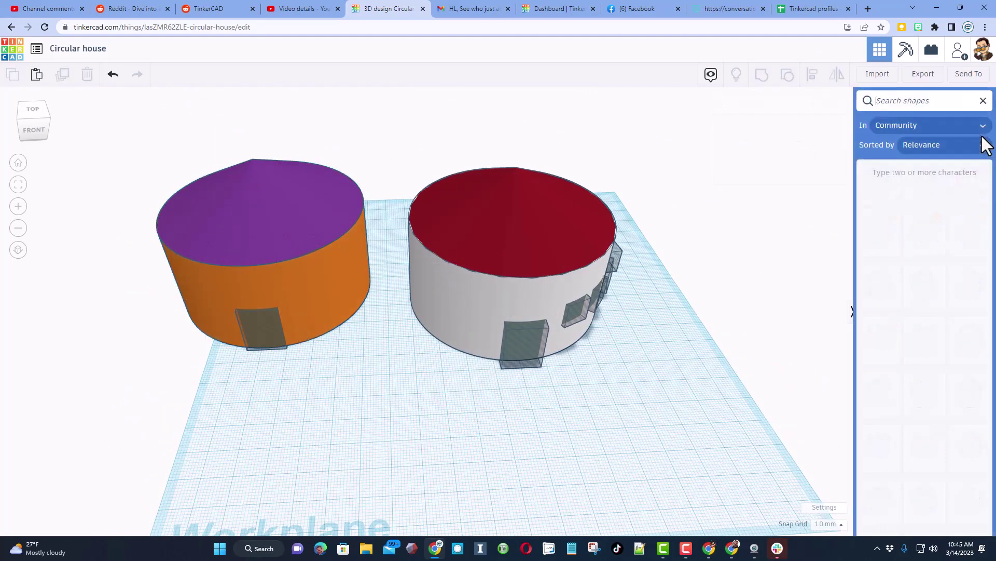
pyautogui.write('circ')
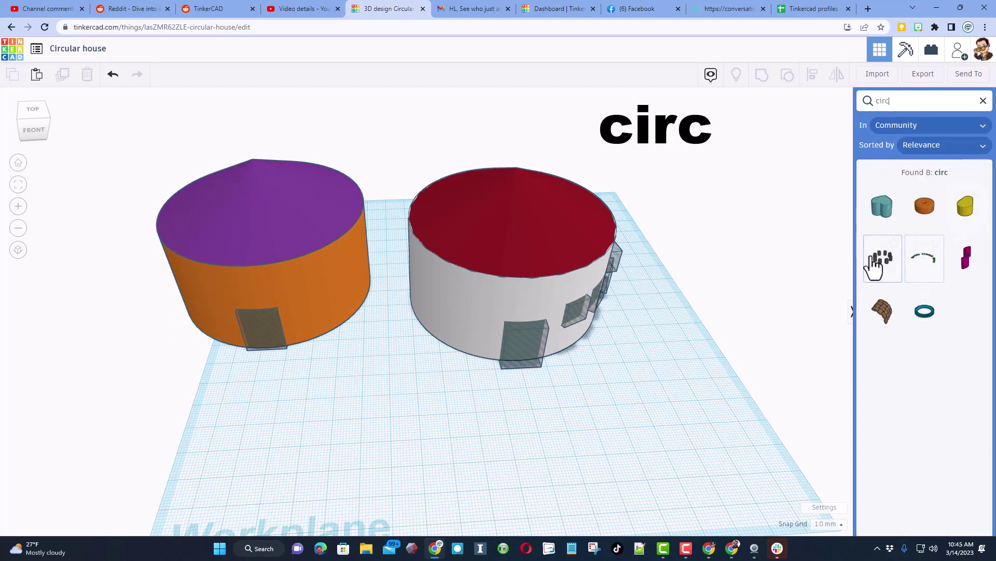
pyautogui.moveTo(882, 262); pyautogui.dragTo(338, 387)
pyautogui.moveTo(529, 451); pyautogui.dragTo(484, 394, button='right')
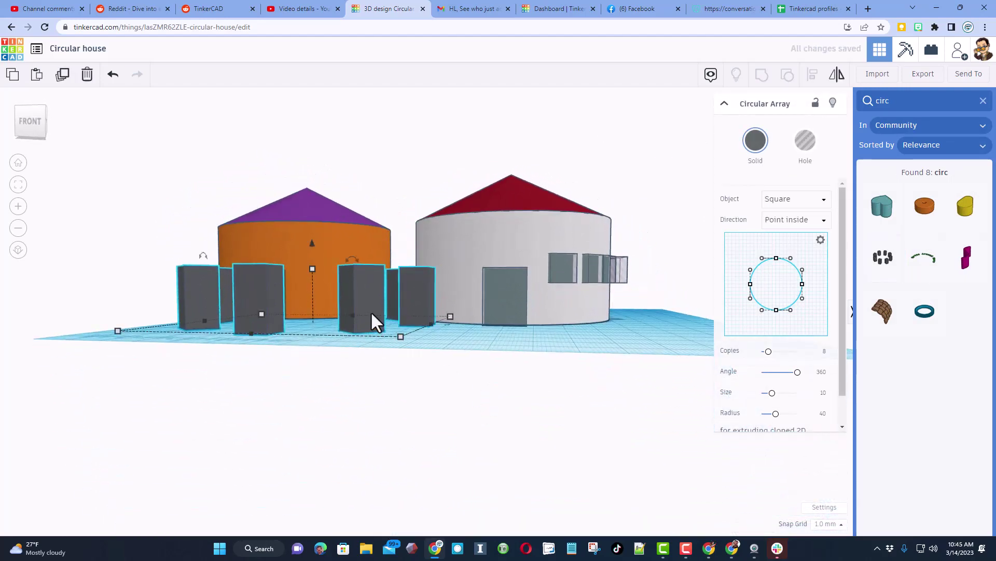
pyautogui.moveTo(583, 351); pyautogui.dragTo(586, 379, button='right')
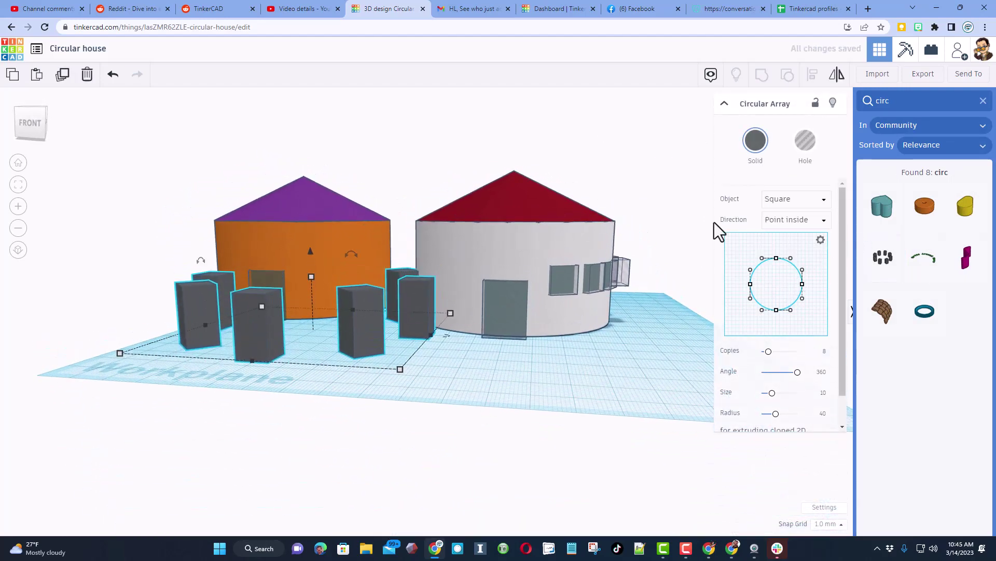
# Step: Try custom workplanes on the grey house's window box and wall, then reselect the window box
pyautogui.click(566, 281)
pyautogui.press('w')
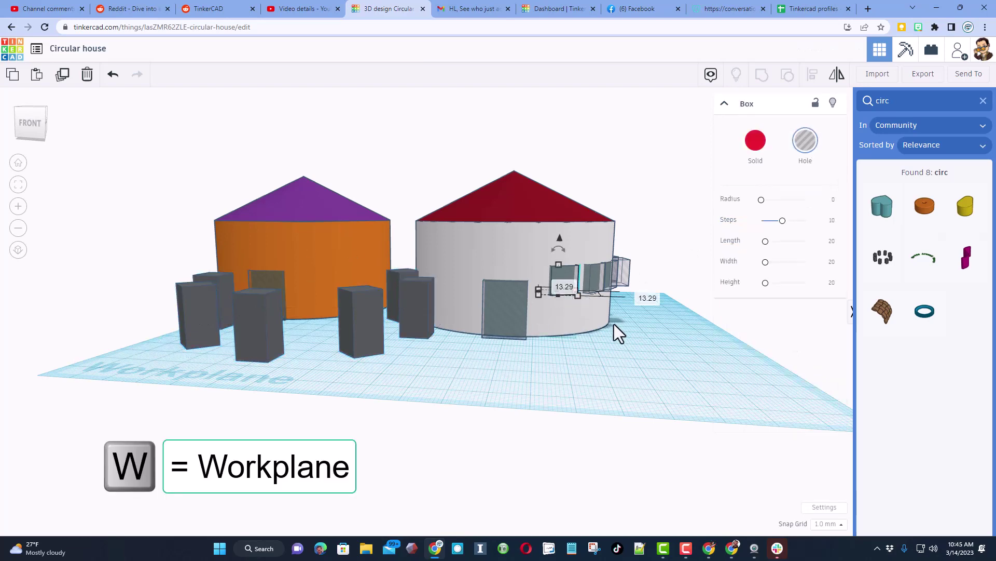
pyautogui.click(562, 282)
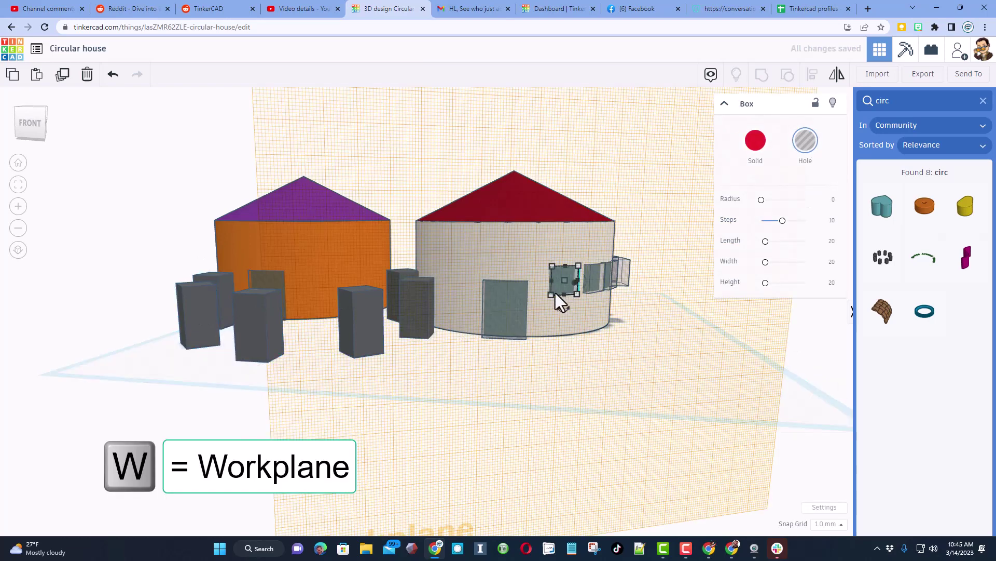
pyautogui.moveTo(552, 295)
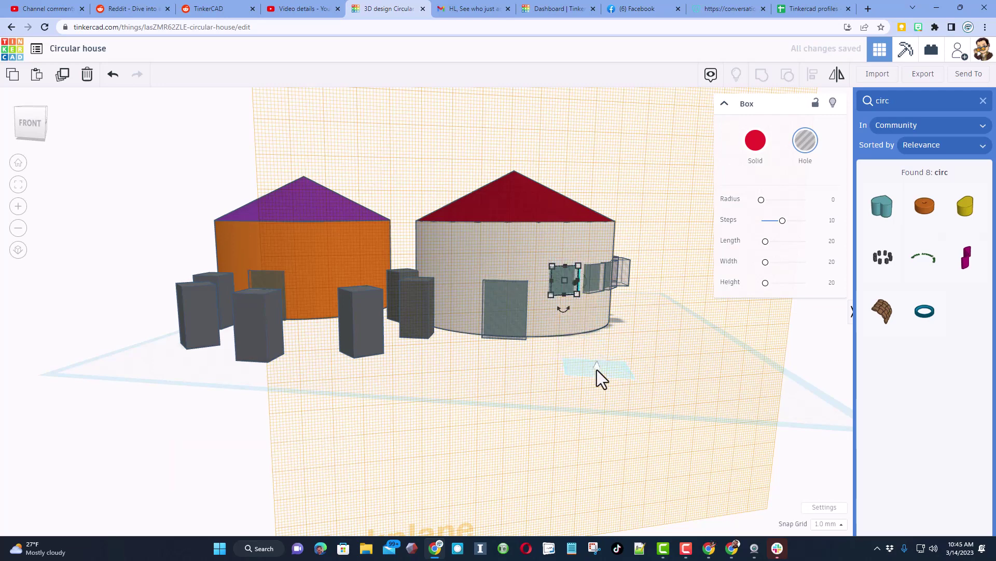
pyautogui.click(597, 369)
pyautogui.moveTo(571, 285); pyautogui.dragTo(574, 382, button='right')
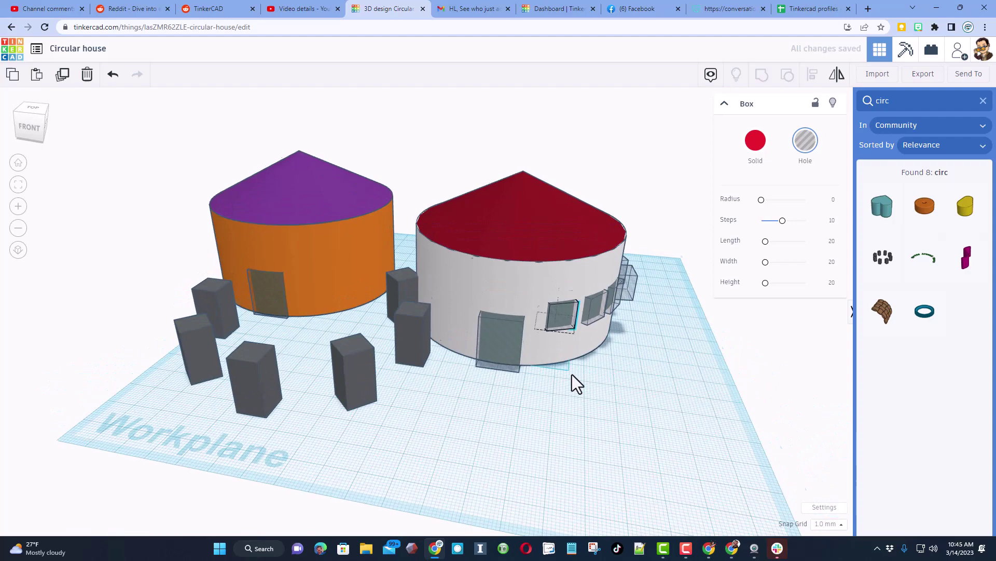
pyautogui.scroll(5, 560, 372)
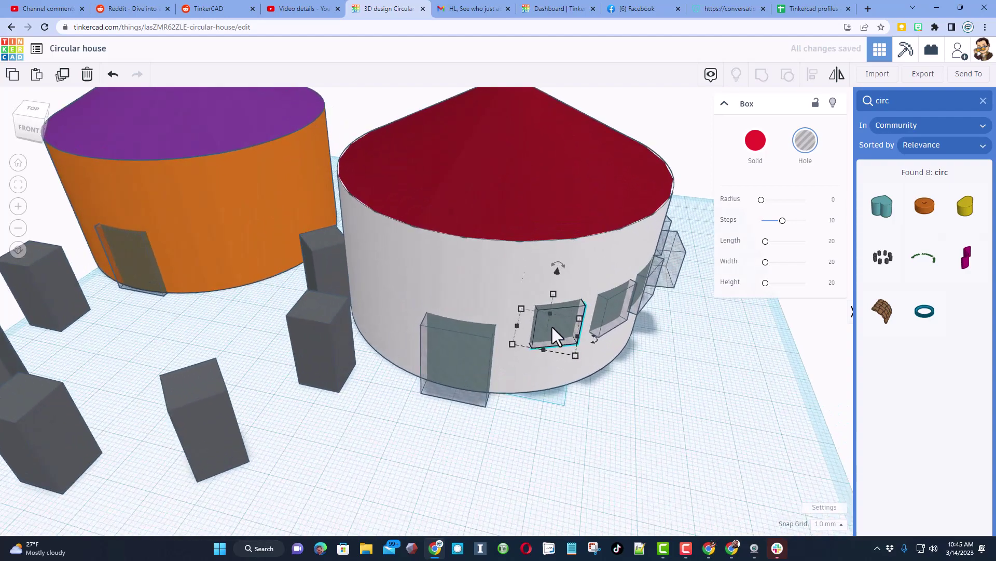
pyautogui.press('w')
pyautogui.click(553, 326)
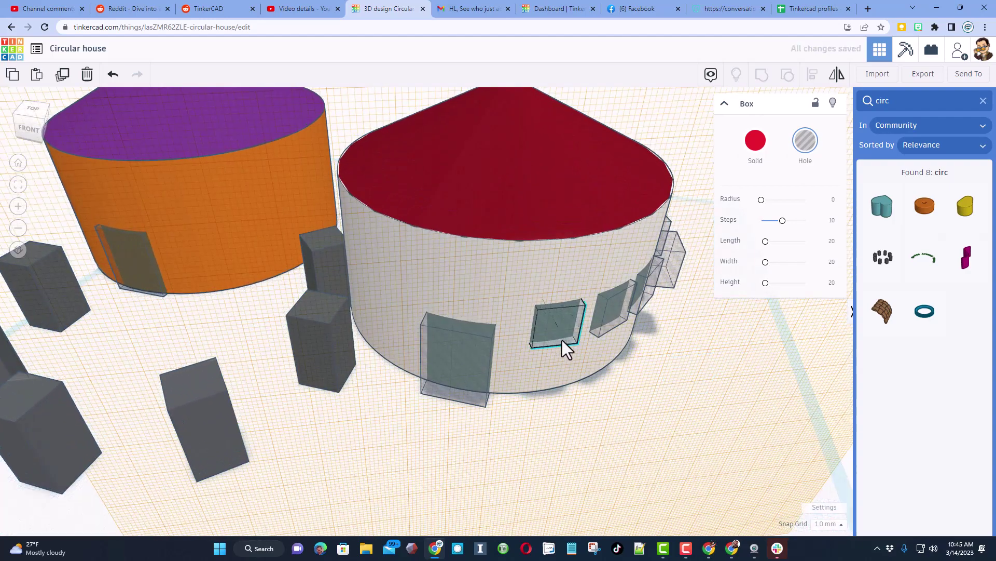
pyautogui.click(562, 341)
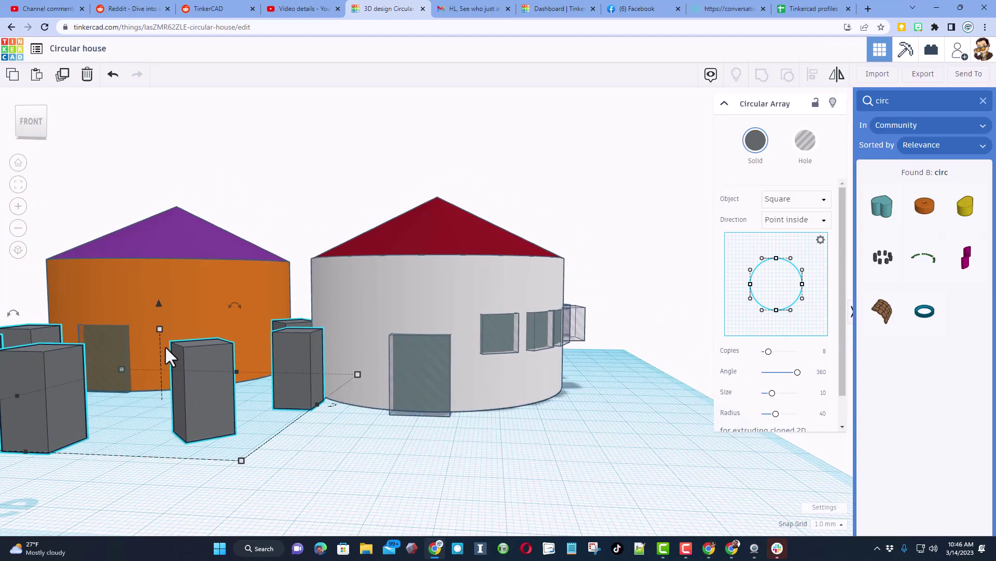
# Step: Set the Circular Array to 12 copies of size 10 and move the ring onto the orange house
pyautogui.moveTo(158, 328)
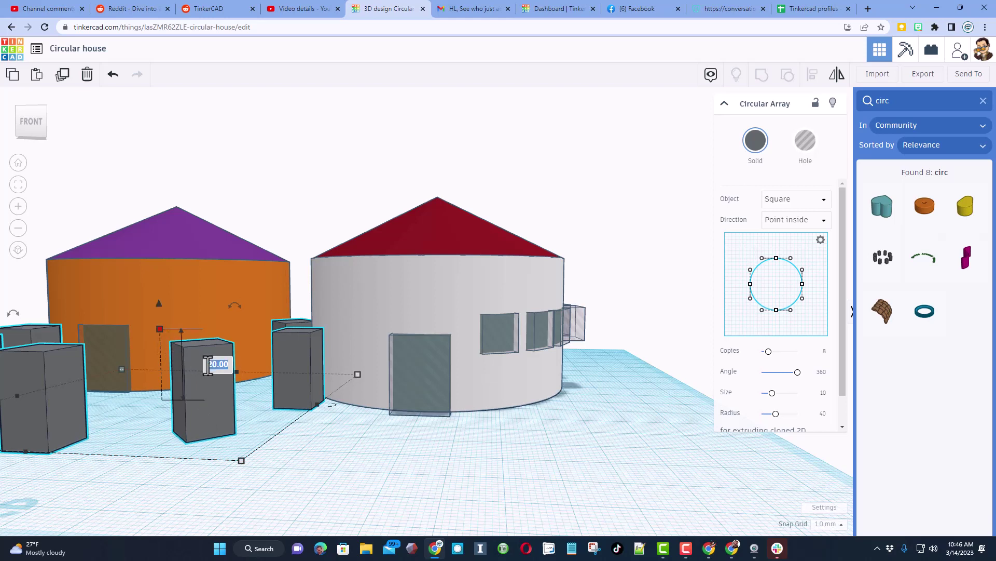
pyautogui.press('Return')
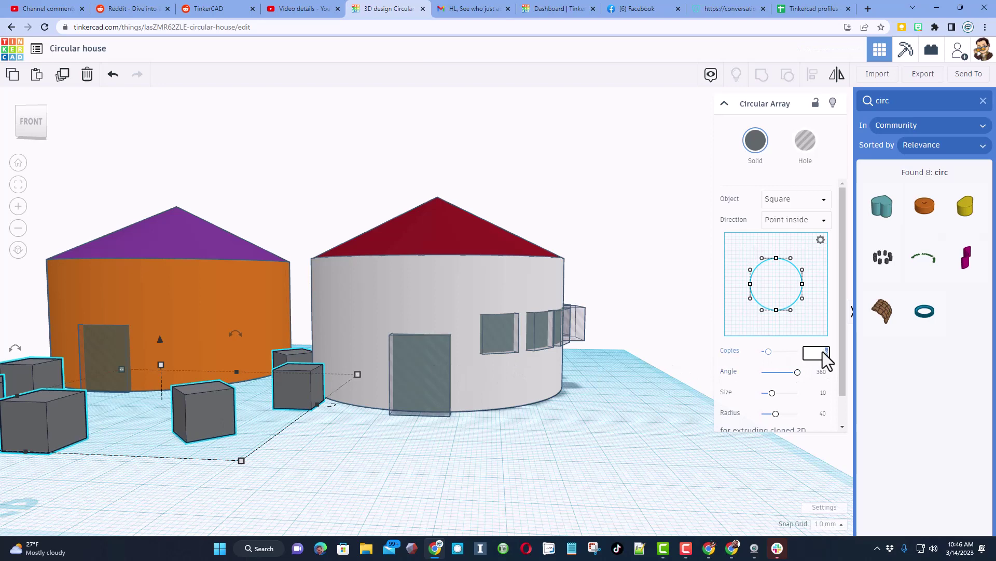
pyautogui.press('Return')
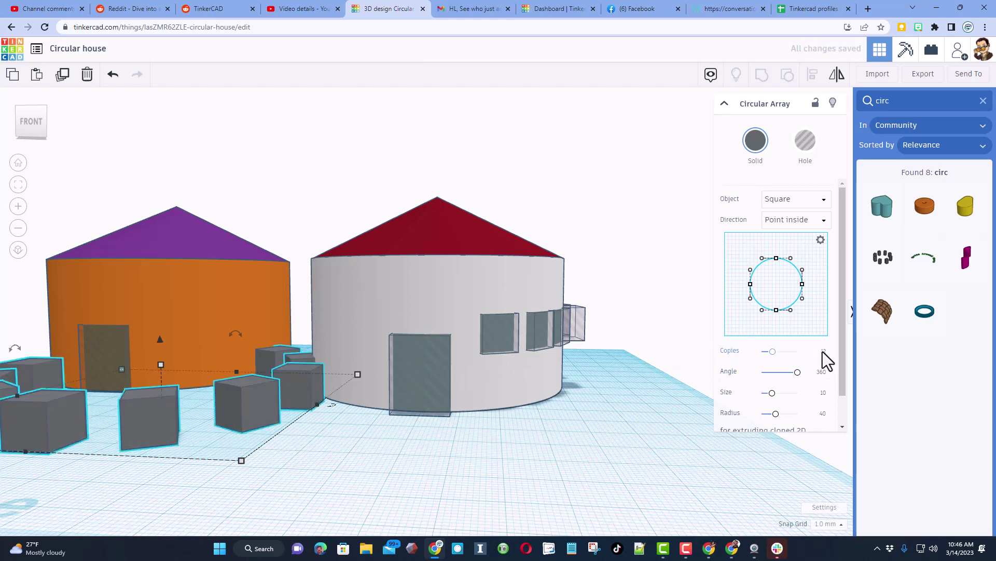
pyautogui.scroll(-1, 815, 327)
pyautogui.moveTo(352, 413); pyautogui.dragTo(365, 469, button='right')
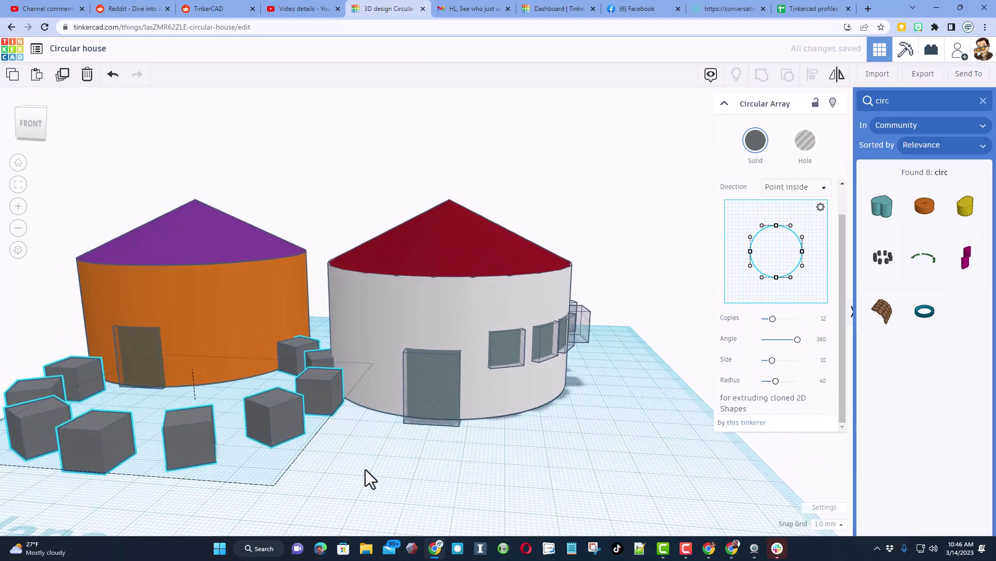
pyautogui.moveTo(267, 432); pyautogui.dragTo(266, 360)
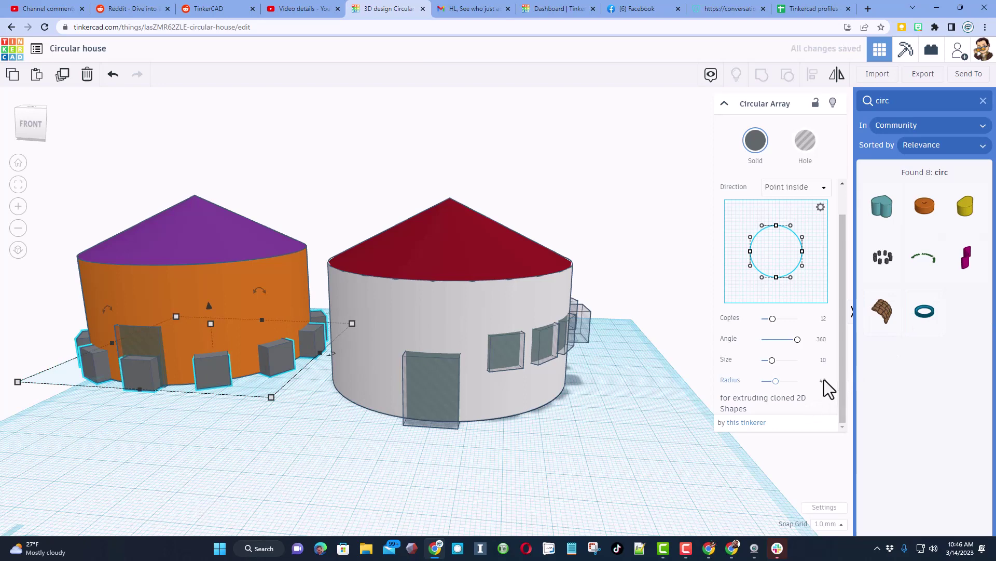
# Step: Make the window cubes holes and centre them at mid-height of the orange wall
pyautogui.click(805, 141)
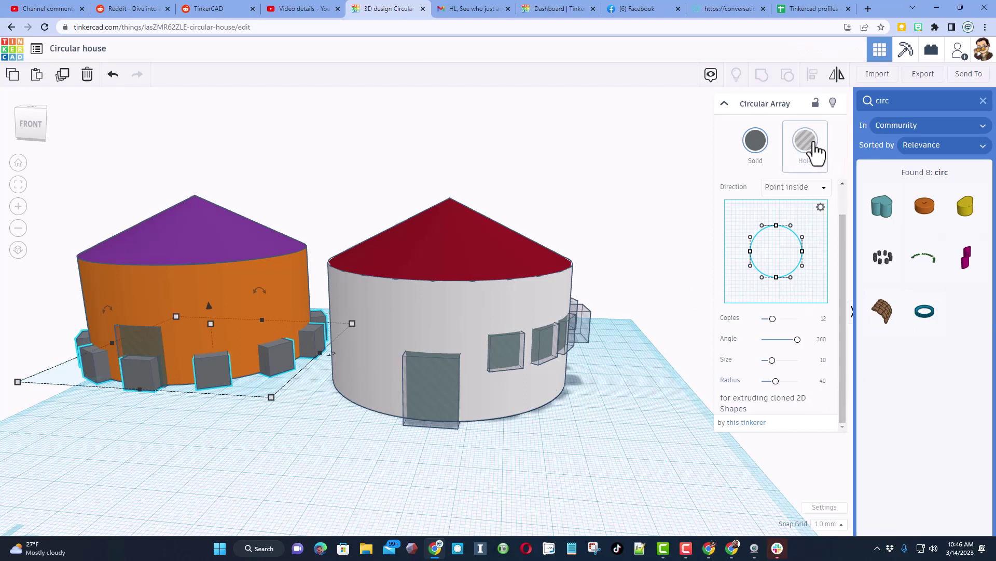
pyautogui.click(213, 472)
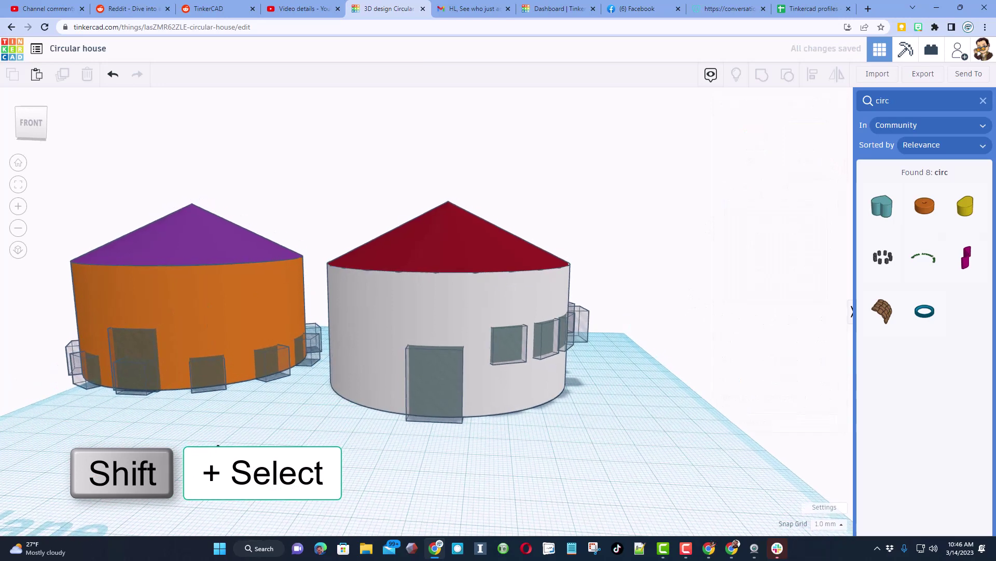
pyautogui.click(208, 373)
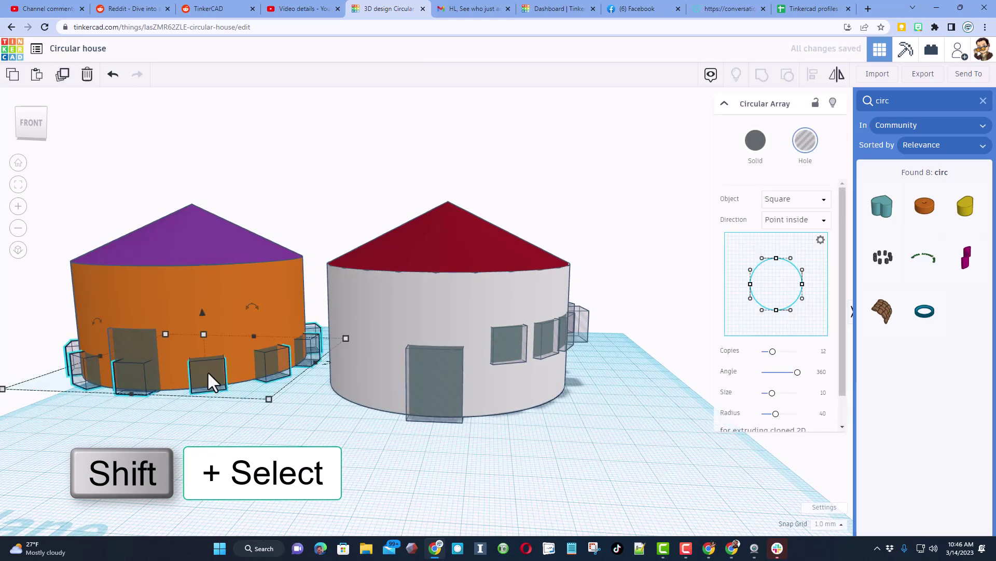
pyautogui.keyDown('shift'); pyautogui.click(225, 302); pyautogui.keyUp('shift')
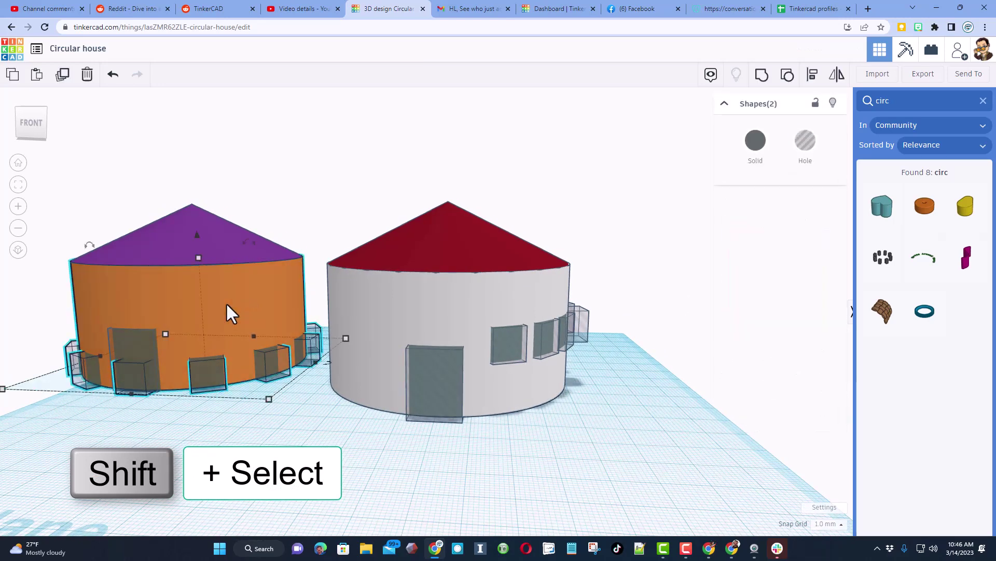
pyautogui.press('l')
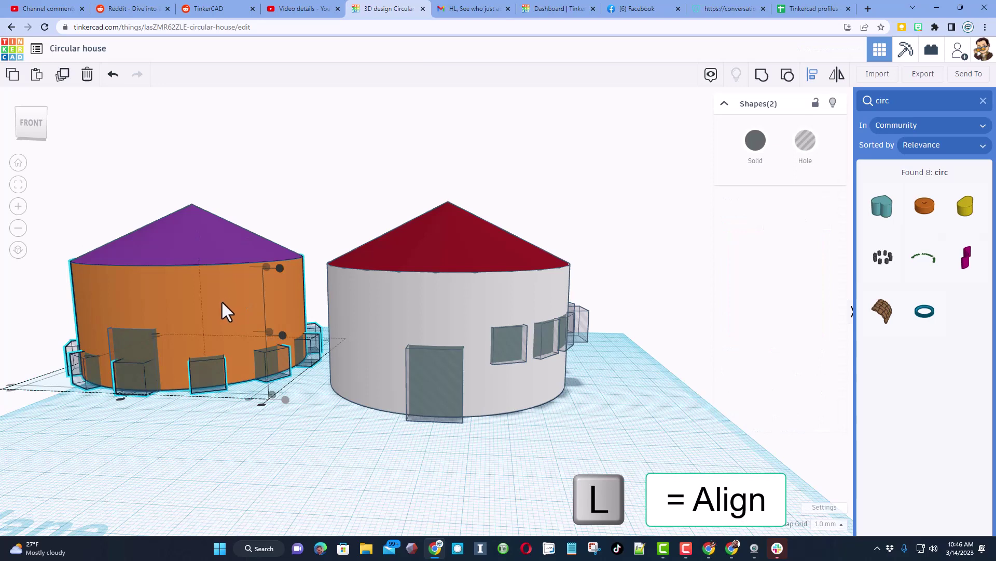
pyautogui.click(267, 332)
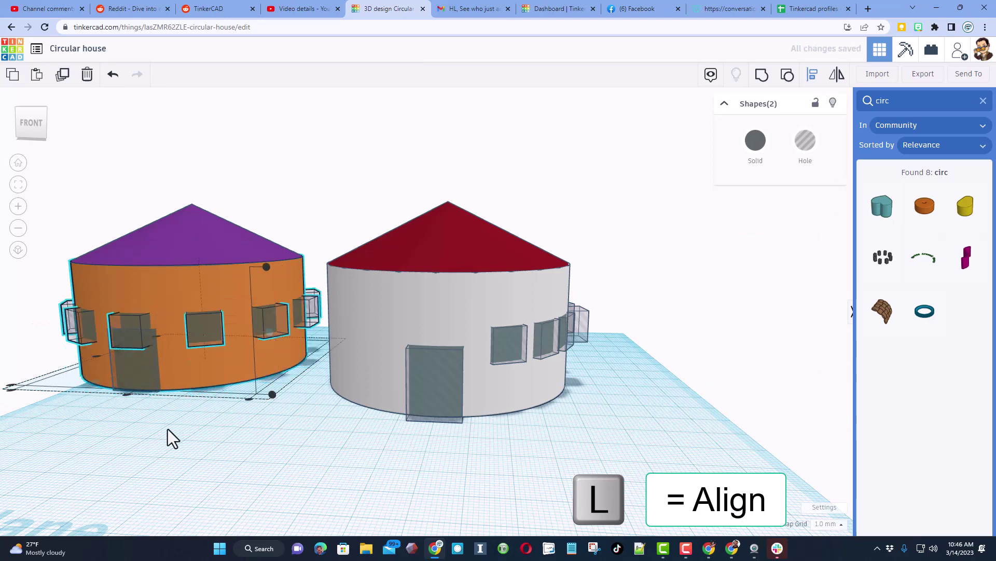
# Step: Fit the view to the orange house and fine-tune the windows' vertical alignment
pyautogui.moveTo(167, 430); pyautogui.dragTo(134, 410, button='right')
pyautogui.press('f')
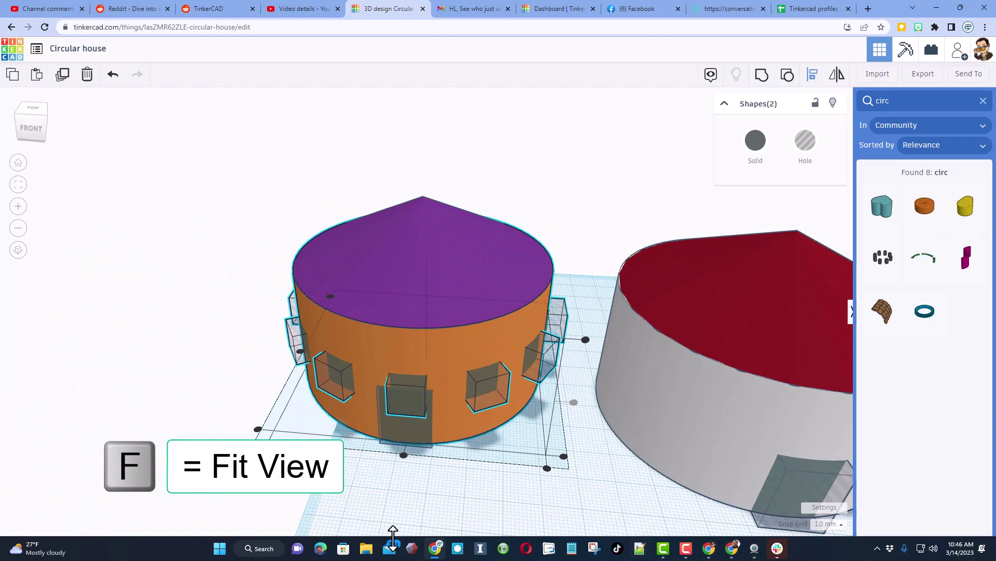
pyautogui.click(404, 455)
pyautogui.moveTo(331, 496); pyautogui.dragTo(322, 426, button='right')
pyautogui.click(318, 422)
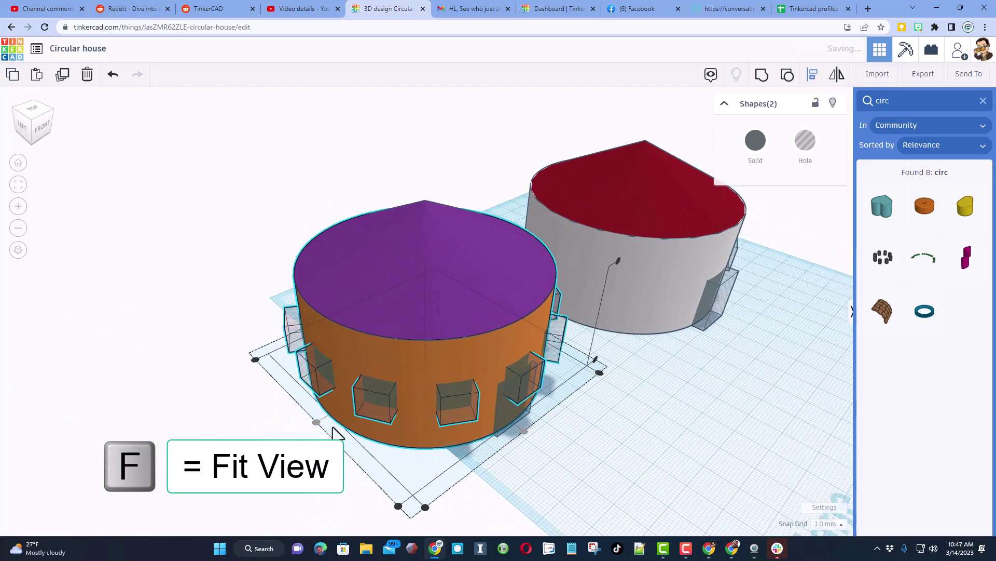
pyautogui.click(565, 436)
pyautogui.moveTo(564, 436); pyautogui.dragTo(384, 399, button='right')
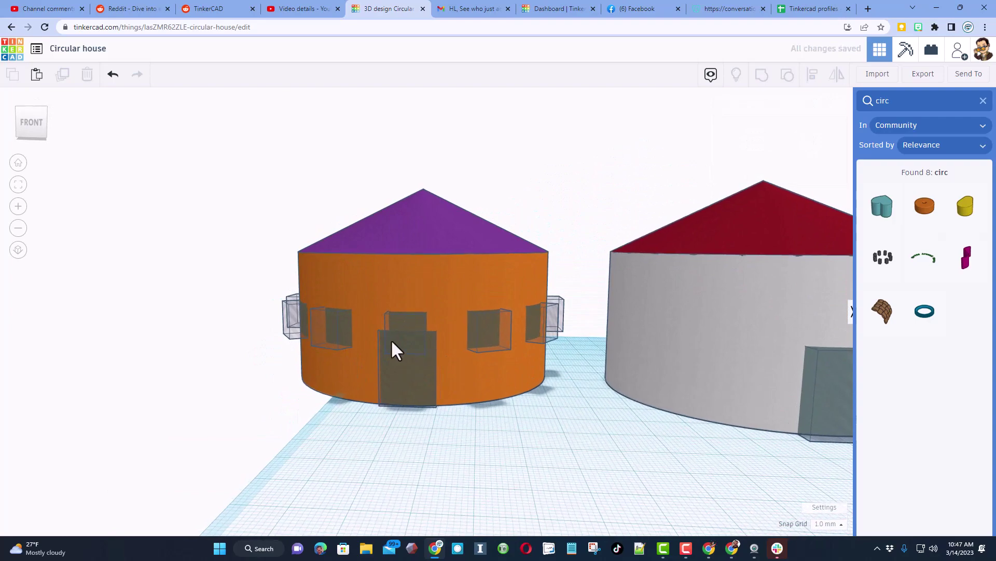
# Step: Rotate the window ring to a 290 angle so its gap leaves the door clear
pyautogui.scroll(-5, 544, 382)
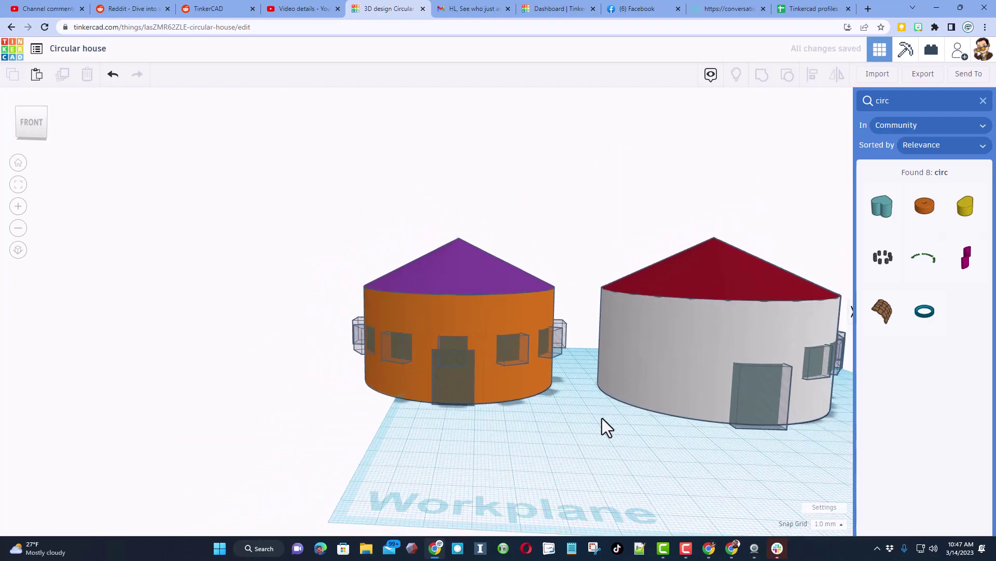
pyautogui.moveTo(602, 418); pyautogui.dragTo(521, 419, button='right')
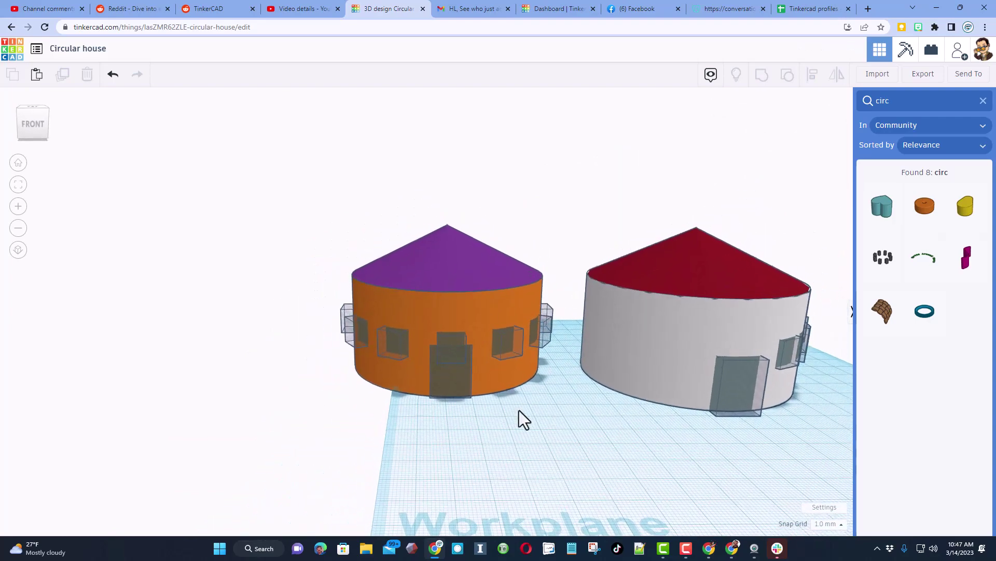
pyautogui.click(506, 344)
pyautogui.moveTo(580, 420); pyautogui.dragTo(578, 439, button='right')
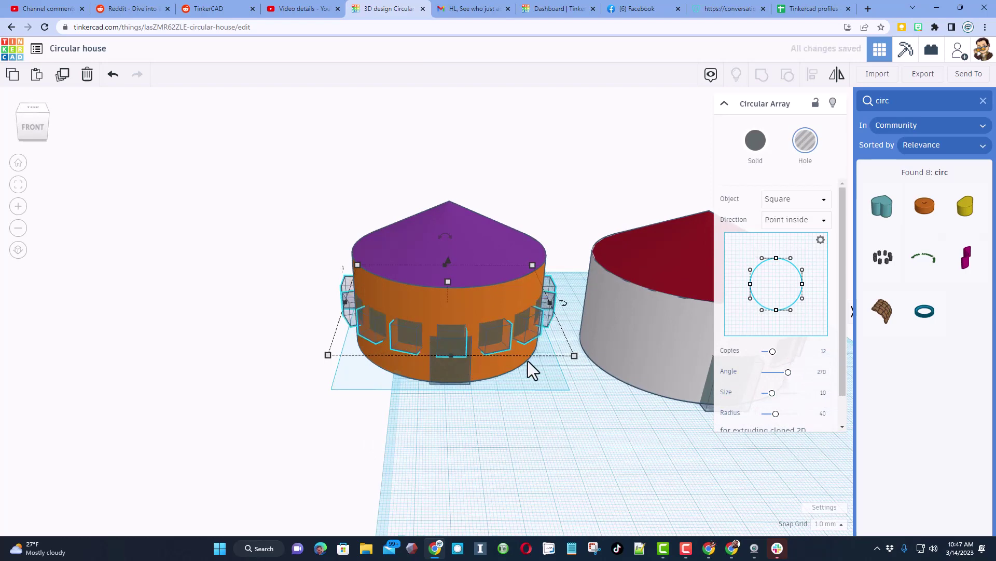
pyautogui.moveTo(564, 303); pyautogui.dragTo(209, 347)
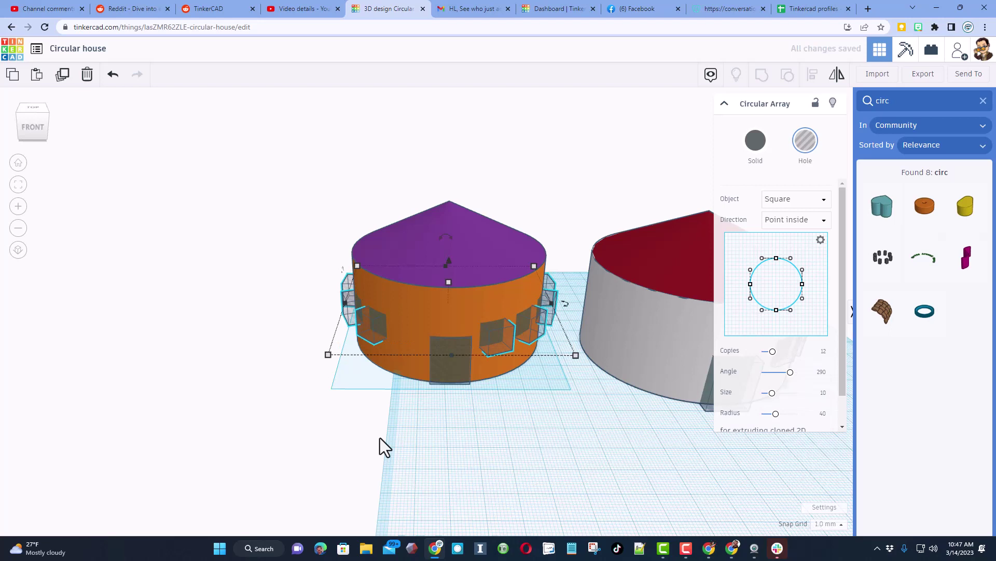
pyautogui.moveTo(565, 301); pyautogui.dragTo(700, 283)
# Step: Colour the orange house's purple roof blue, adjusting the shade with the custom picker
pyautogui.click(571, 228)
pyautogui.moveTo(572, 228); pyautogui.dragTo(639, 300, button='right')
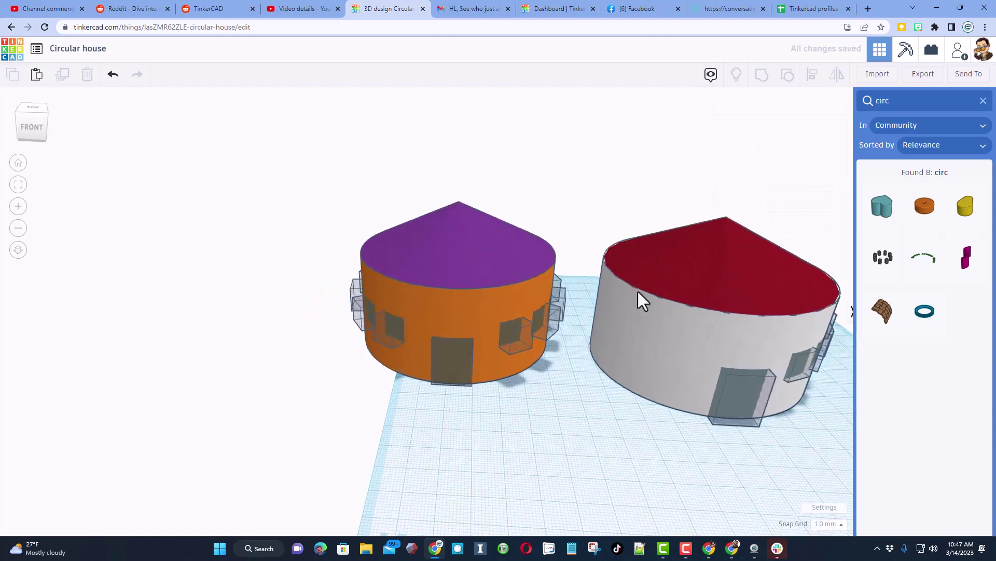
pyautogui.click(456, 244)
pyautogui.click(756, 142)
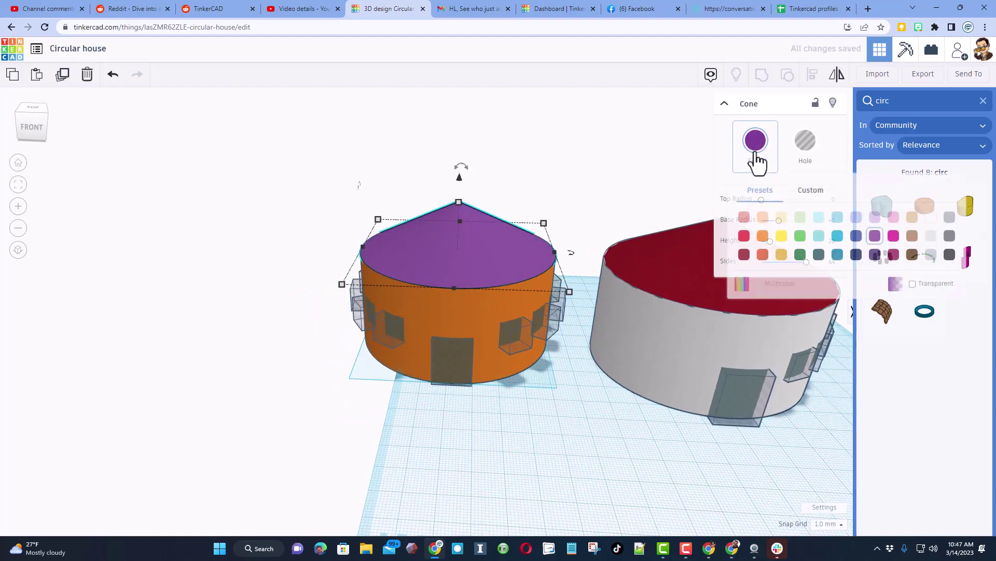
pyautogui.click(856, 237)
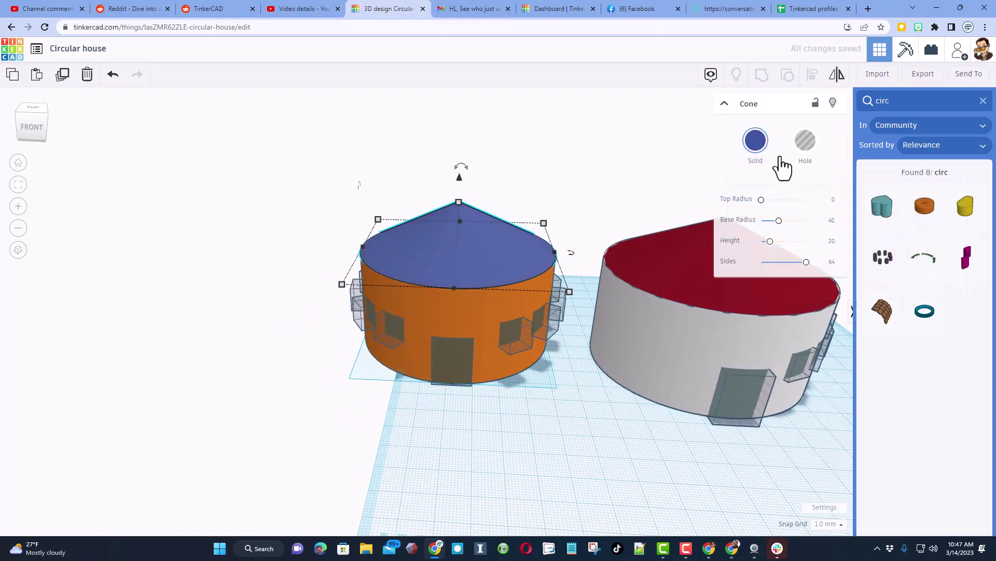
pyautogui.click(761, 146)
pyautogui.click(811, 190)
pyautogui.click(853, 265)
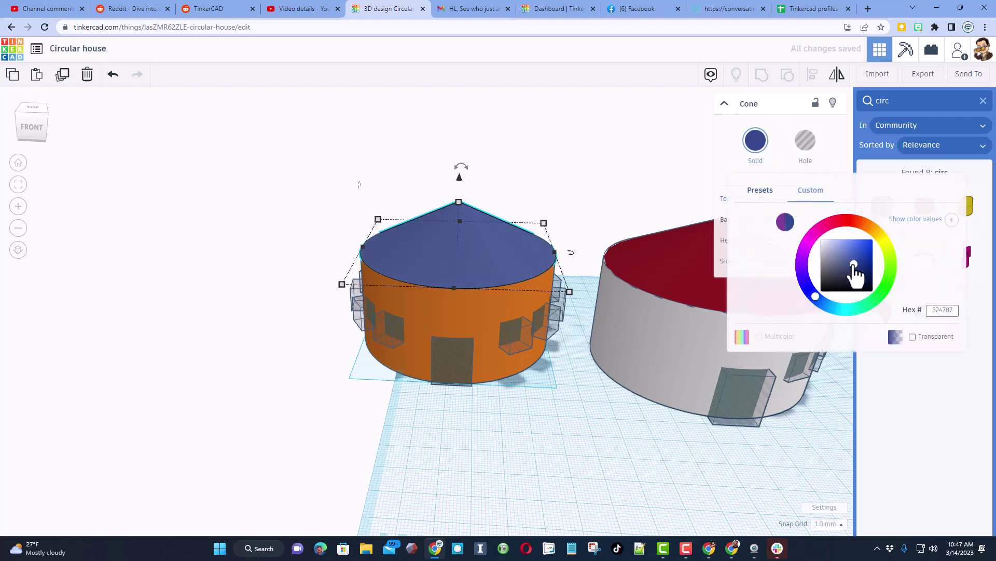
pyautogui.click(566, 451)
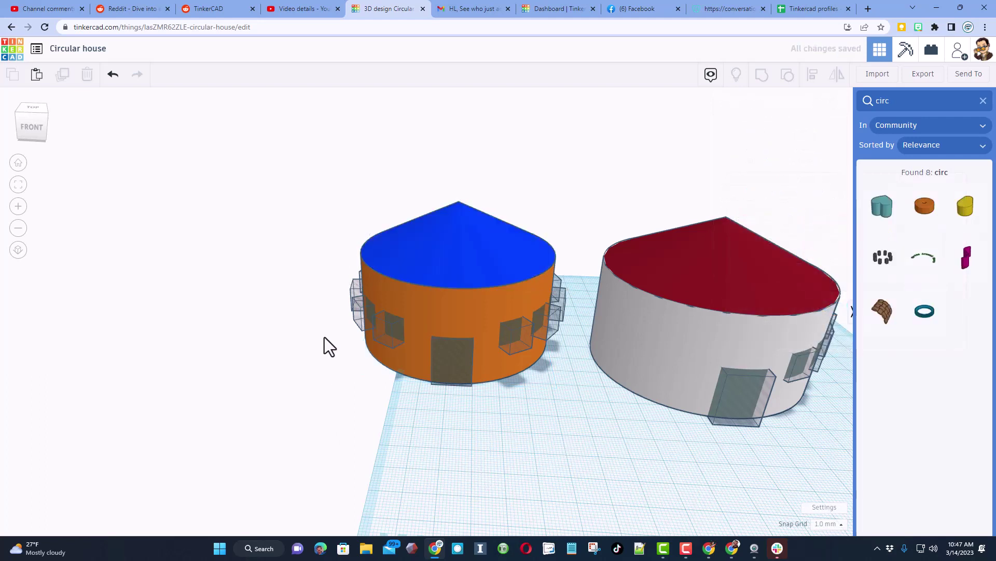
# Step: Group the house with its window holes and colour the group yellow
pyautogui.moveTo(534, 356); pyautogui.dragTo(534, 382)
pyautogui.hotkey('ctrl', 'g')
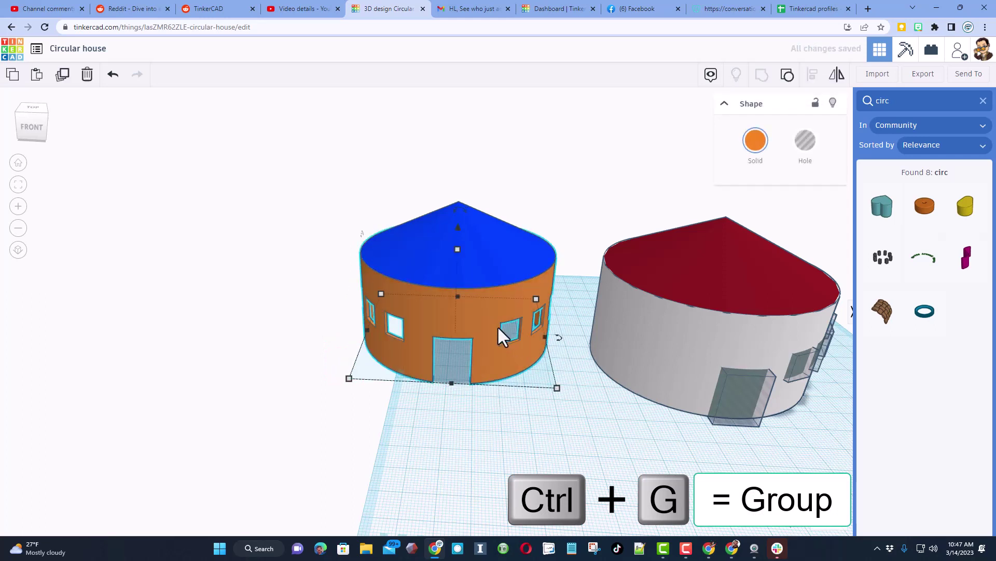
pyautogui.click(753, 151)
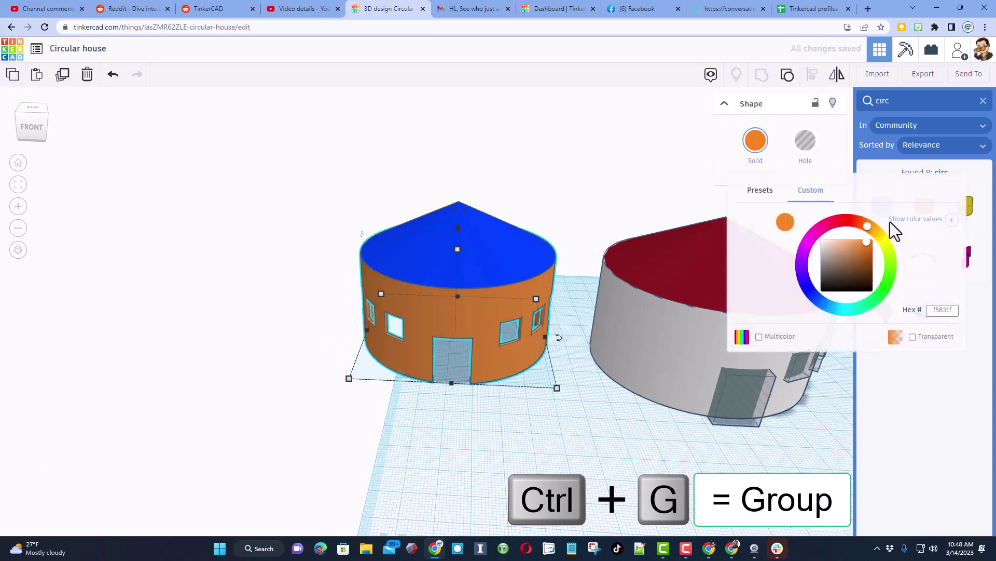
pyautogui.moveTo(889, 222)
pyautogui.mouseDown()
pyautogui.moveTo(891, 248)
pyautogui.moveTo(884, 225)
pyautogui.mouseUp()
pyautogui.click(519, 423)
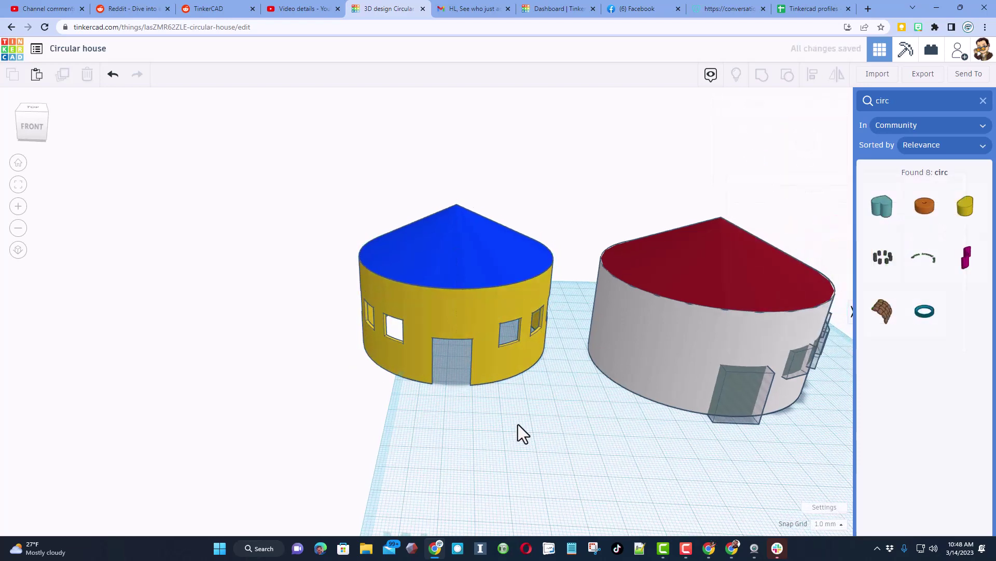
pyautogui.moveTo(518, 425); pyautogui.dragTo(424, 428, button='right')
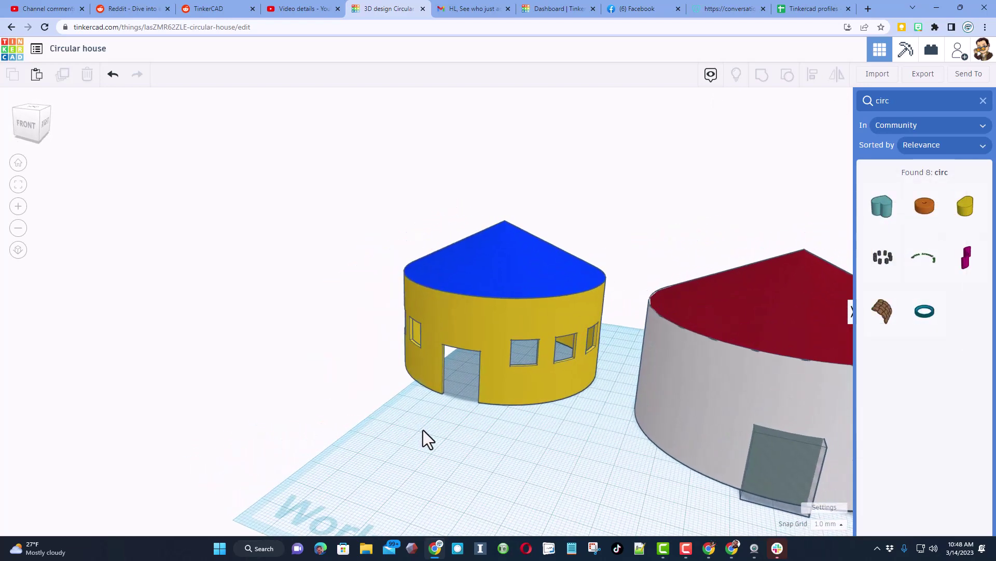
pyautogui.moveTo(480, 338)
pyautogui.mouseDown(button='right')
pyautogui.moveTo(450, 349)
pyautogui.moveTo(494, 327)
pyautogui.moveTo(496, 336)
pyautogui.moveTo(466, 348)
pyautogui.mouseUp(button='right')
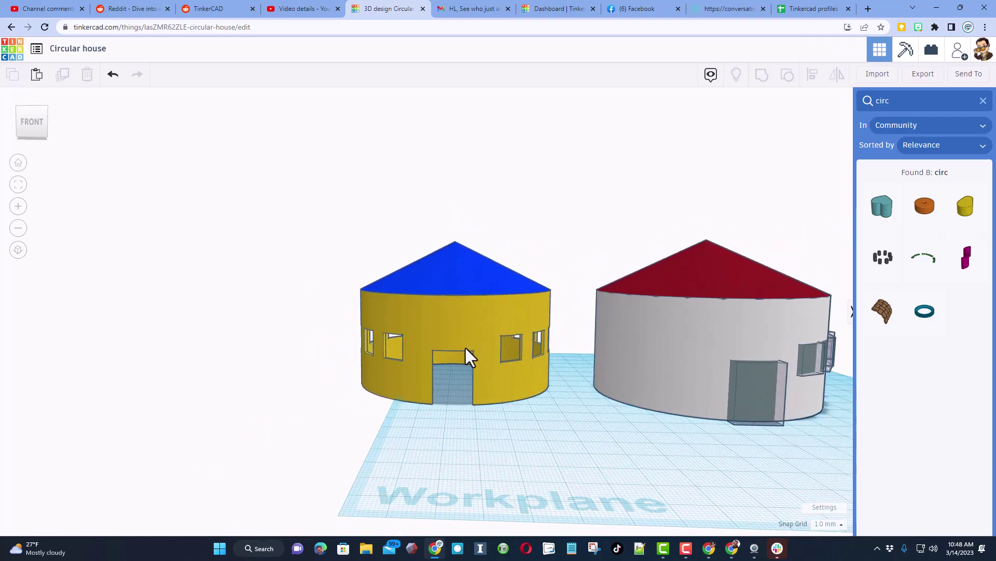
# Step: Move both houses toward the workplane centre and orbit to show their roofs
pyautogui.moveTo(383, 209); pyautogui.dragTo(919, 466)
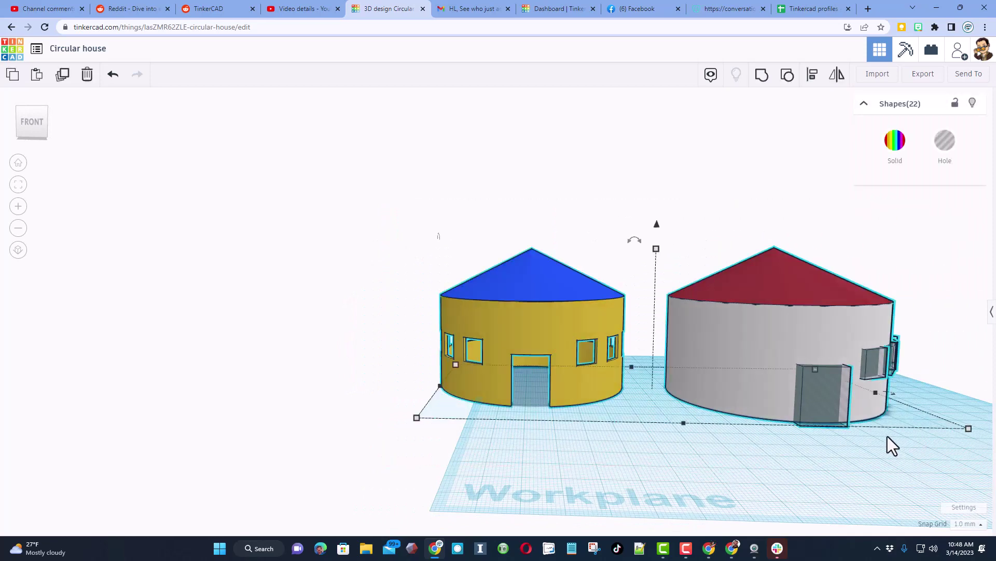
pyautogui.moveTo(888, 436); pyautogui.dragTo(701, 361, button='right')
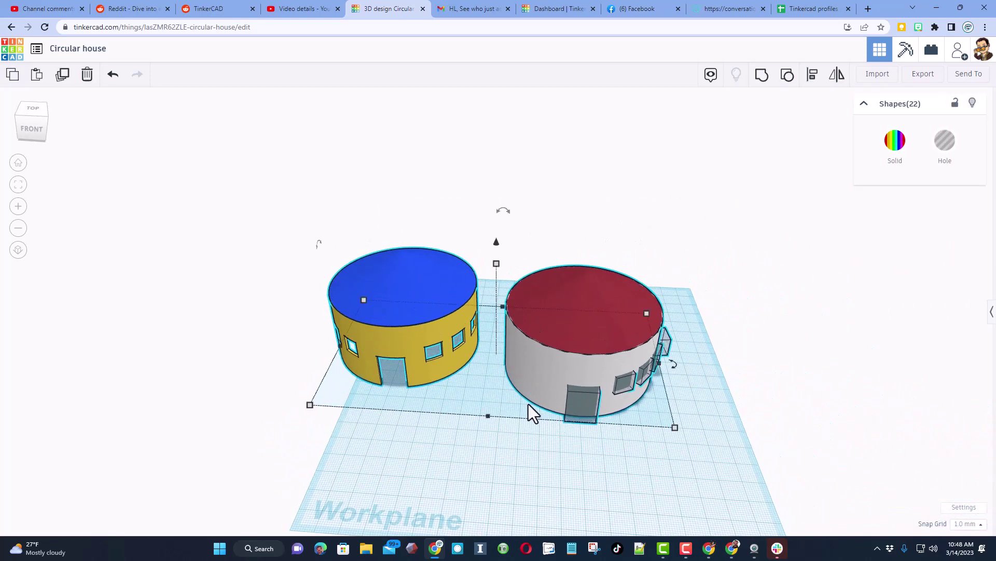
pyautogui.moveTo(244, 211); pyautogui.dragTo(645, 407)
pyautogui.moveTo(596, 374); pyautogui.dragTo(655, 394)
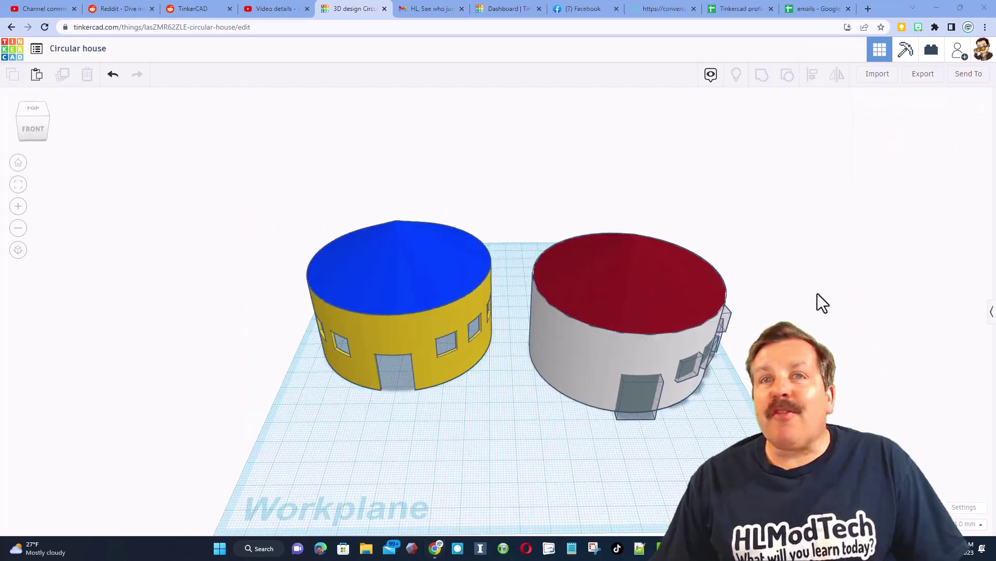
pyautogui.moveTo(818, 294); pyautogui.dragTo(813, 273, button='right')
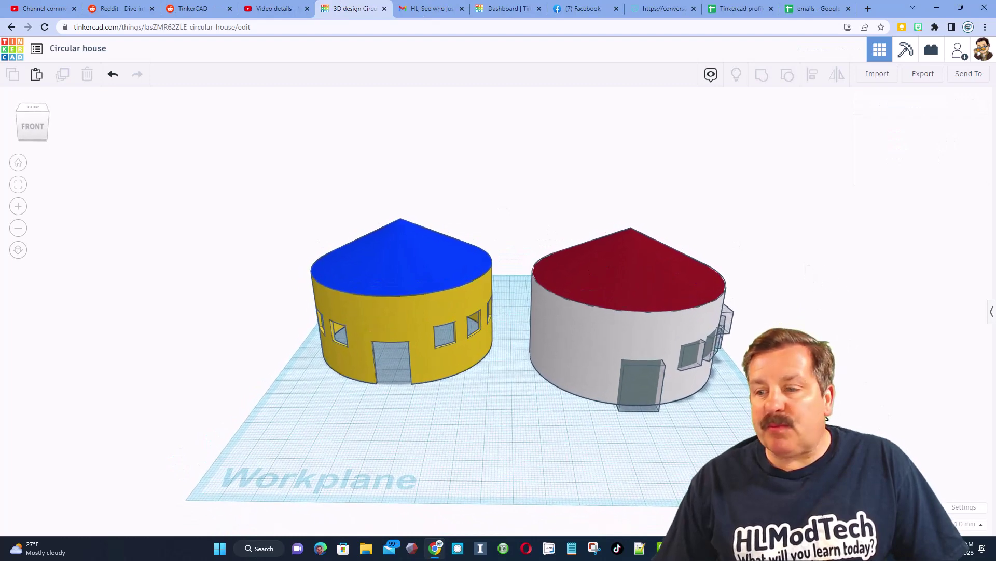
# Step: Turn off Show grid in Workspace settings and view both houses from above
pyautogui.click(963, 507)
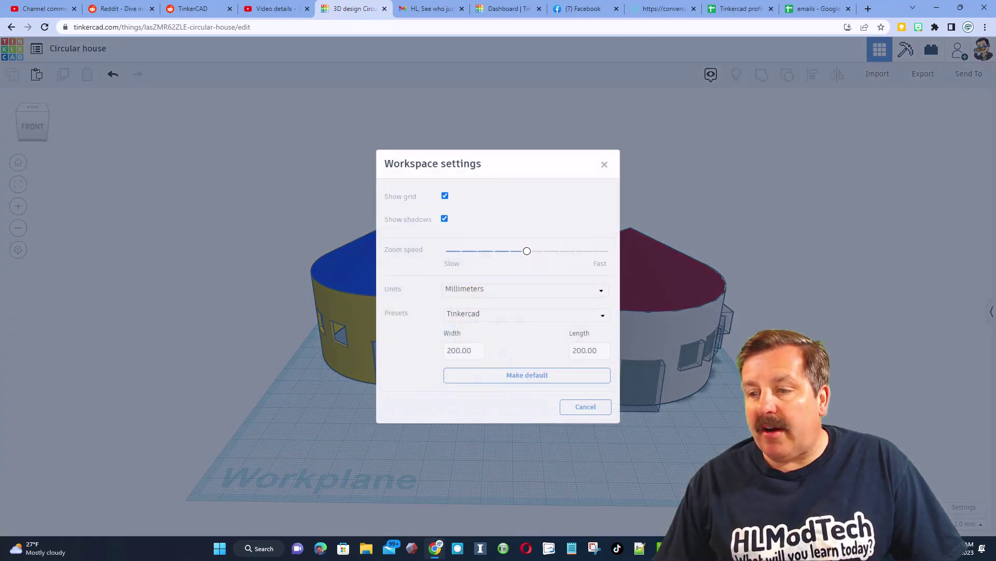
pyautogui.click(445, 196)
pyautogui.click(604, 166)
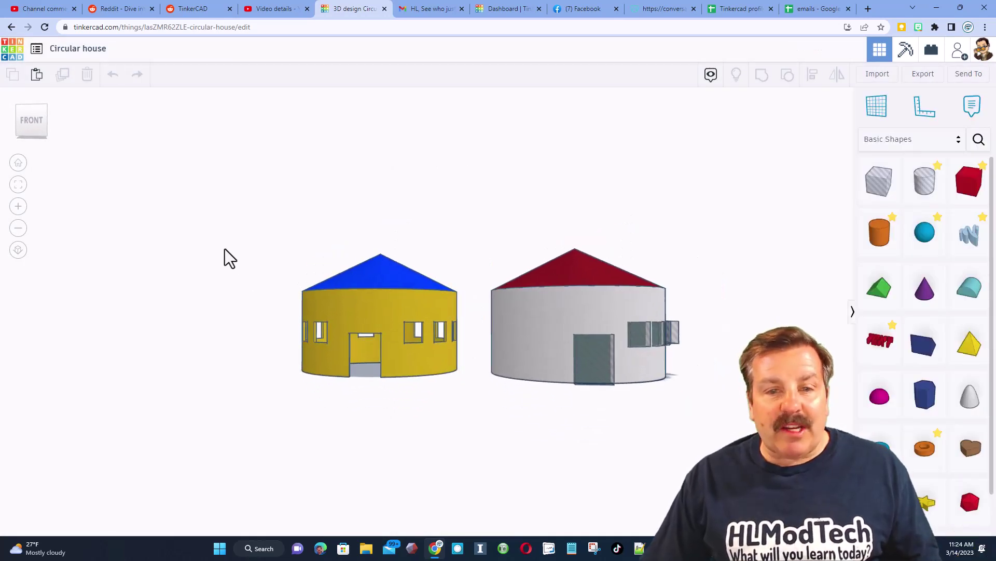
pyautogui.moveTo(225, 248); pyautogui.dragTo(222, 275, button='right')
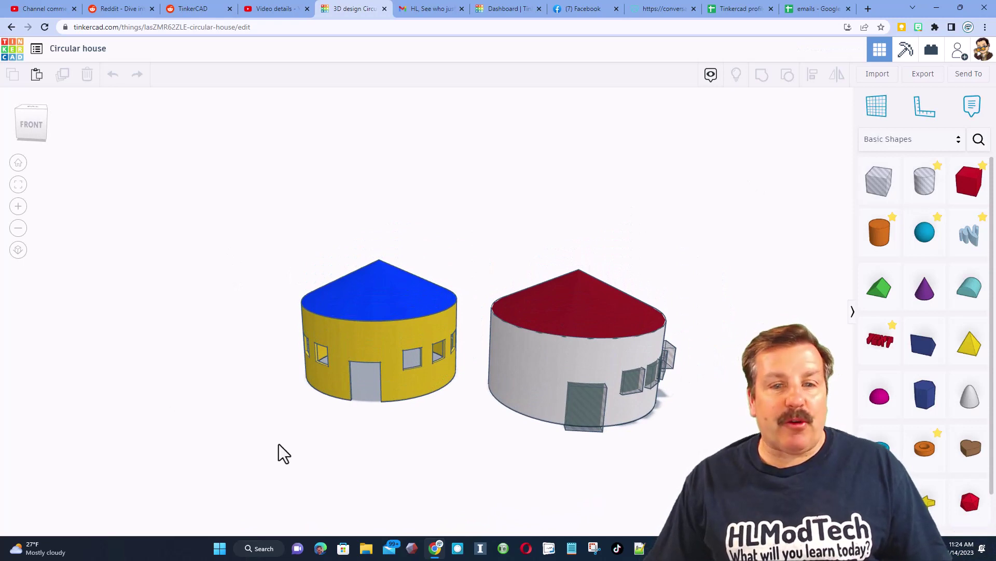
# Step: Open the Circular house design properties and paste in the description and usual tags
pyautogui.click(14, 58)
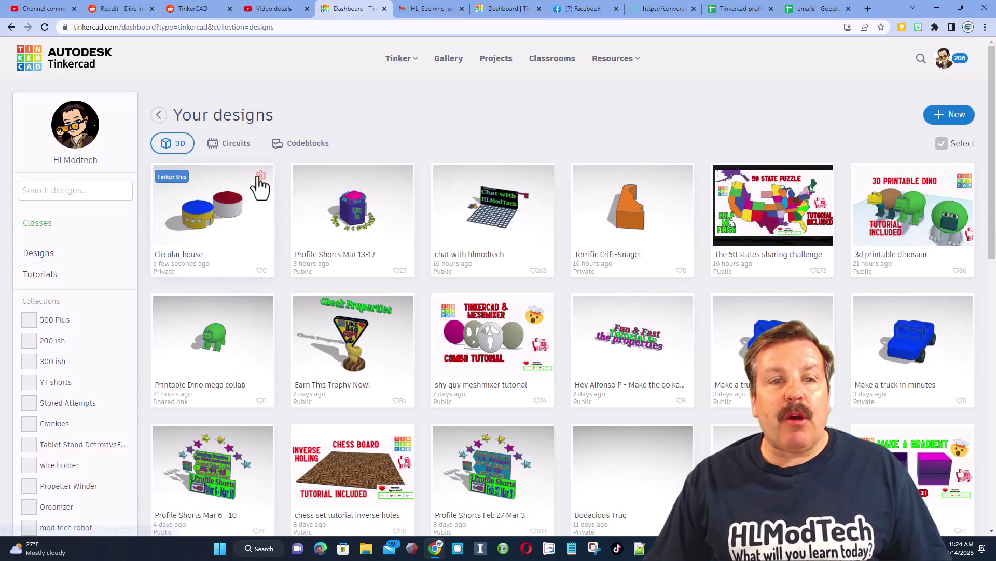
pyautogui.click(261, 176)
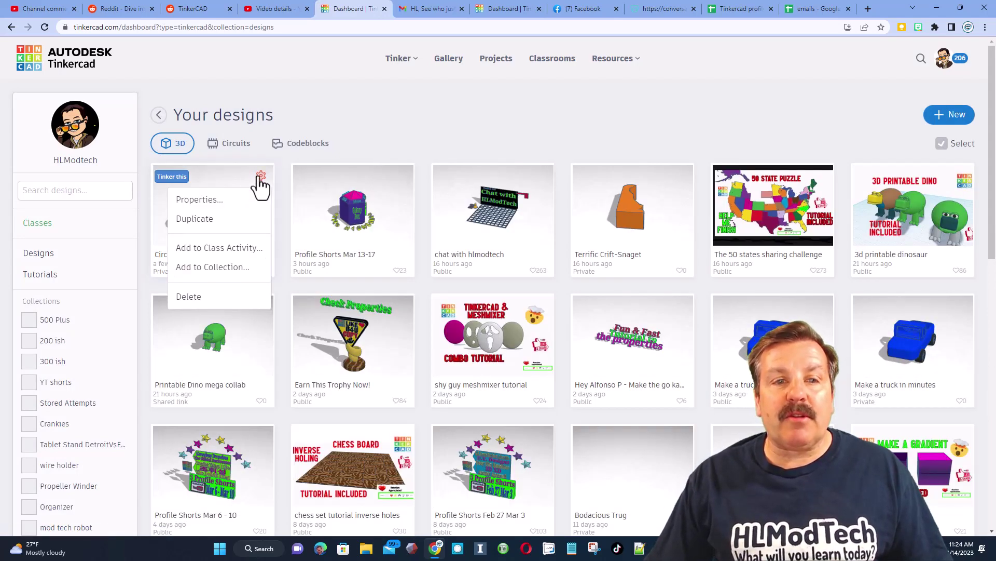
pyautogui.click(208, 200)
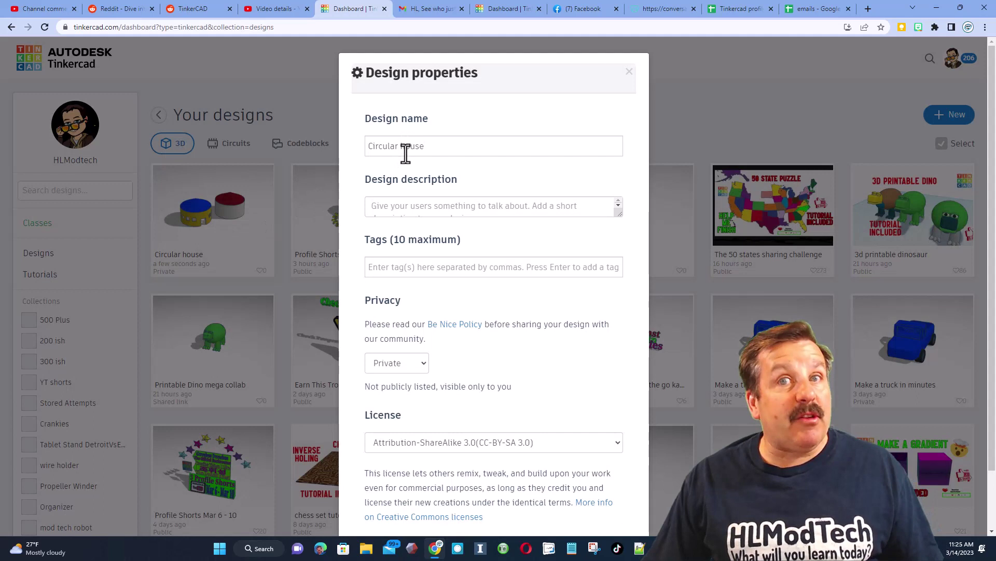
pyautogui.click(423, 211)
pyautogui.write('Tutorial: https://youtu.be/xnRfxTJjRvg  If you make something awesome, please share it with me. https://youtu.be/XeDQjhRK8lg  Have a great day & Keep Tinkering!  https://www.youtube.com/c/HLModTech https://hlmodtech.com/tinkercad')
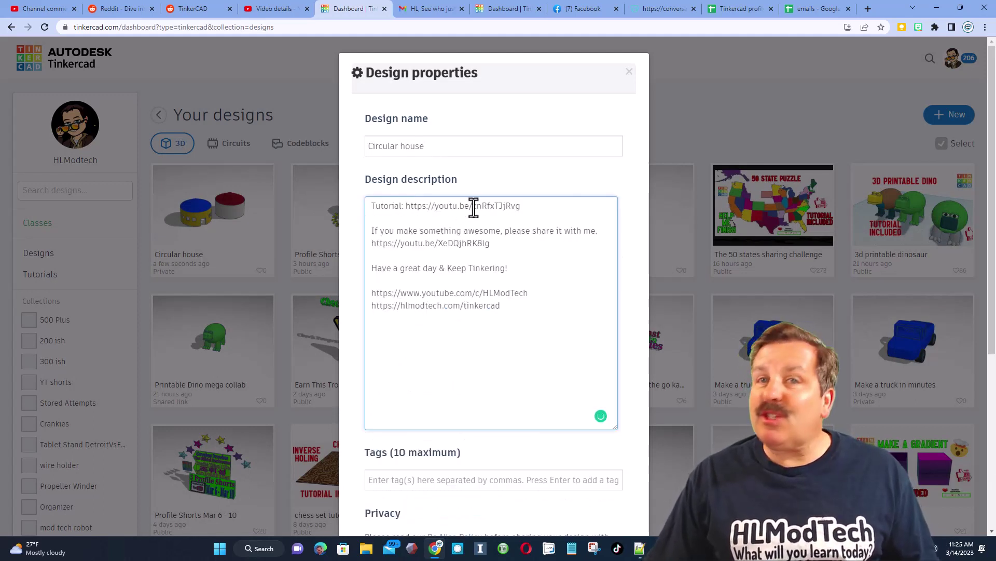
pyautogui.press('Tab')
pyautogui.write('hl modtech, fun, hlmodtech, tutorial, lesson')
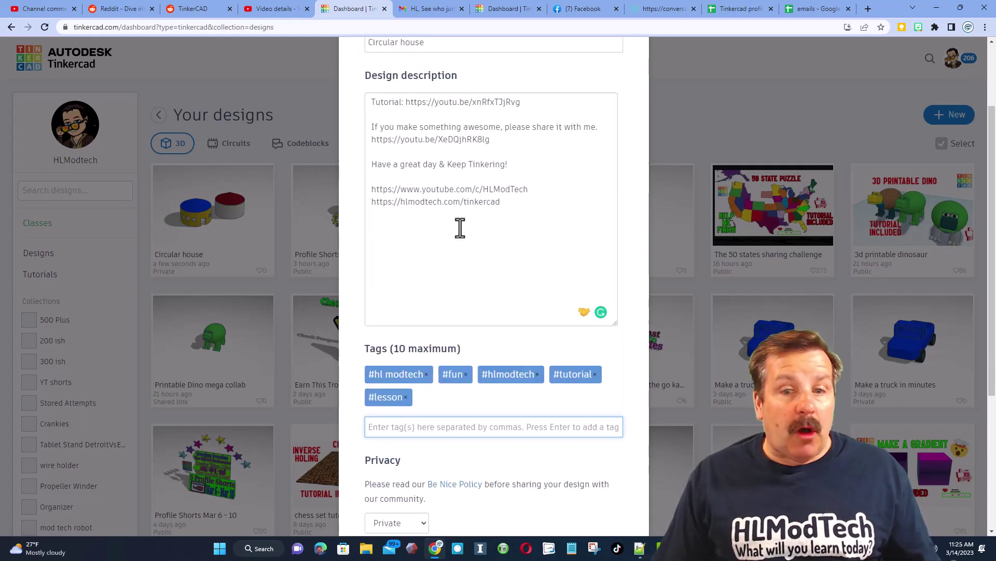
# Step: Add the tag 'house', removing the accidental 'hlmt23' tag
pyautogui.click(471, 423)
pyautogui.write('house')
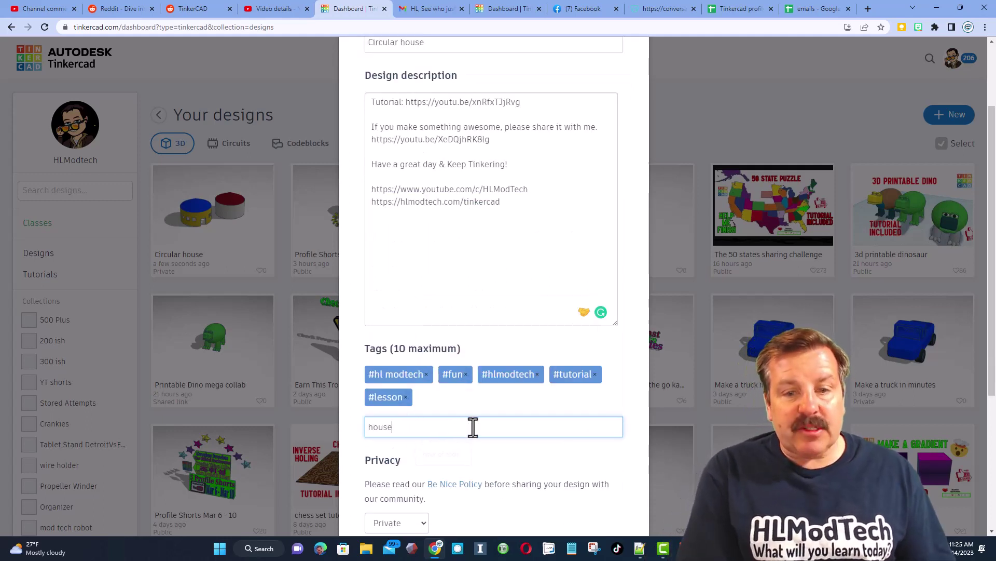
pyautogui.press('Return')
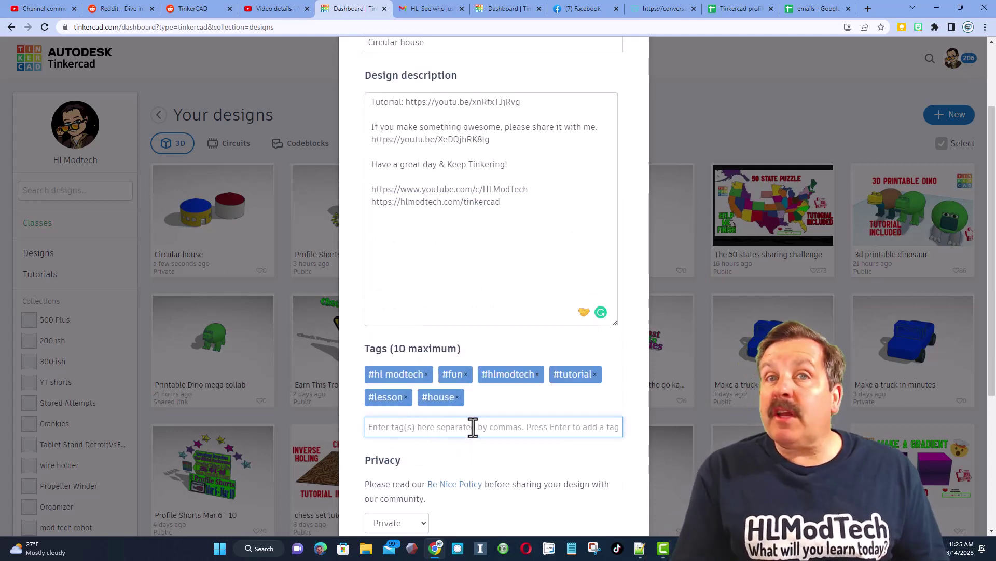
pyautogui.write('hlmt23')
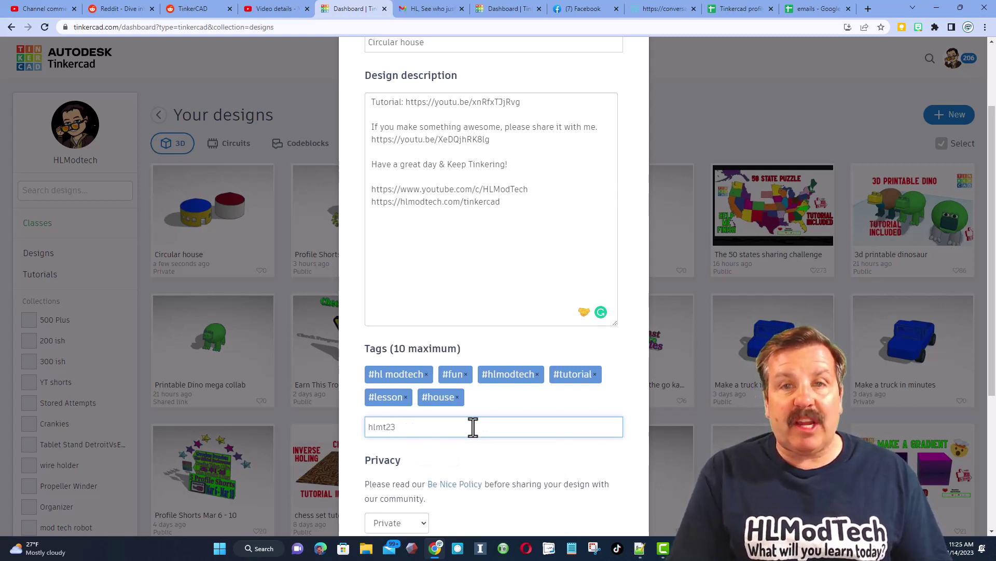
pyautogui.press('Return')
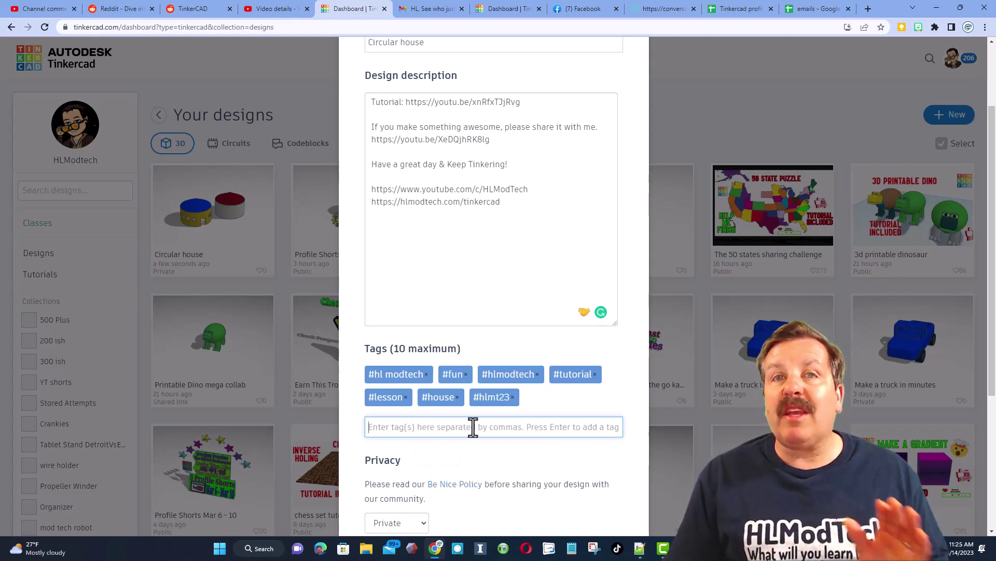
pyautogui.click(513, 397)
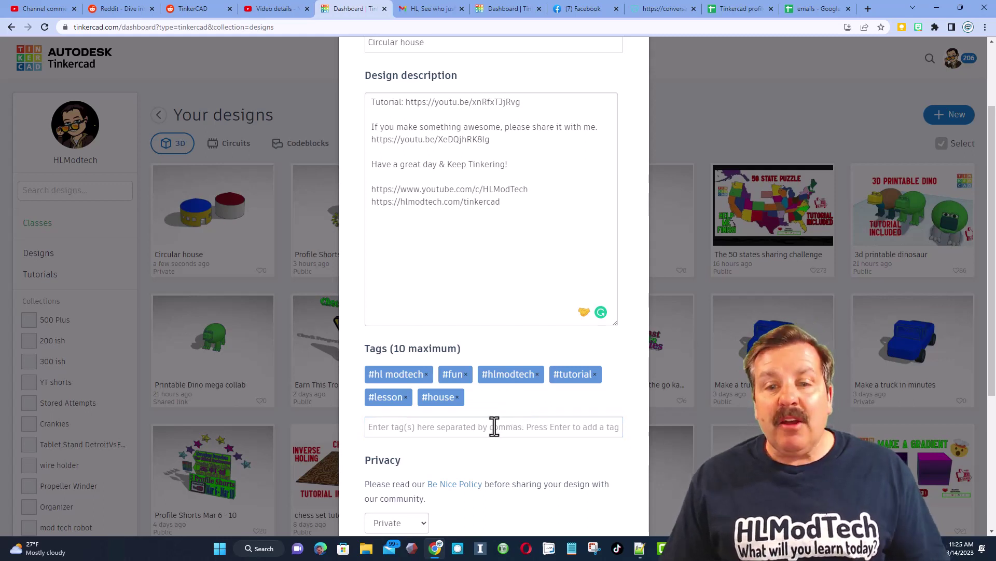
# Step: Set privacy to Public and license to Attribution-NoDerivs 3.0, then save the properties
pyautogui.scroll(-1, 495, 426)
pyautogui.click(391, 472)
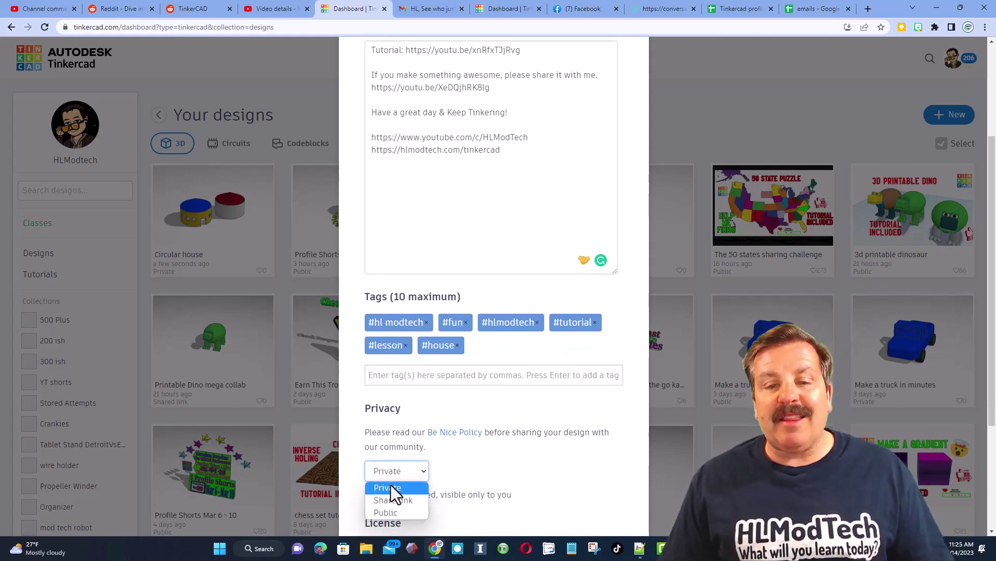
pyautogui.click(397, 515)
pyautogui.scroll(-1, 534, 379)
pyautogui.scroll(-2, 538, 388)
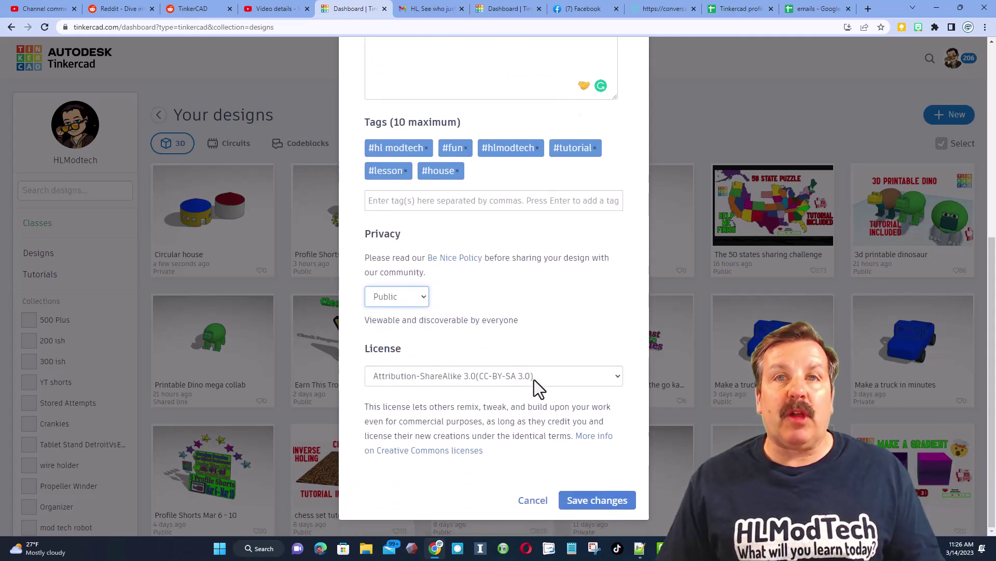
pyautogui.click(457, 375)
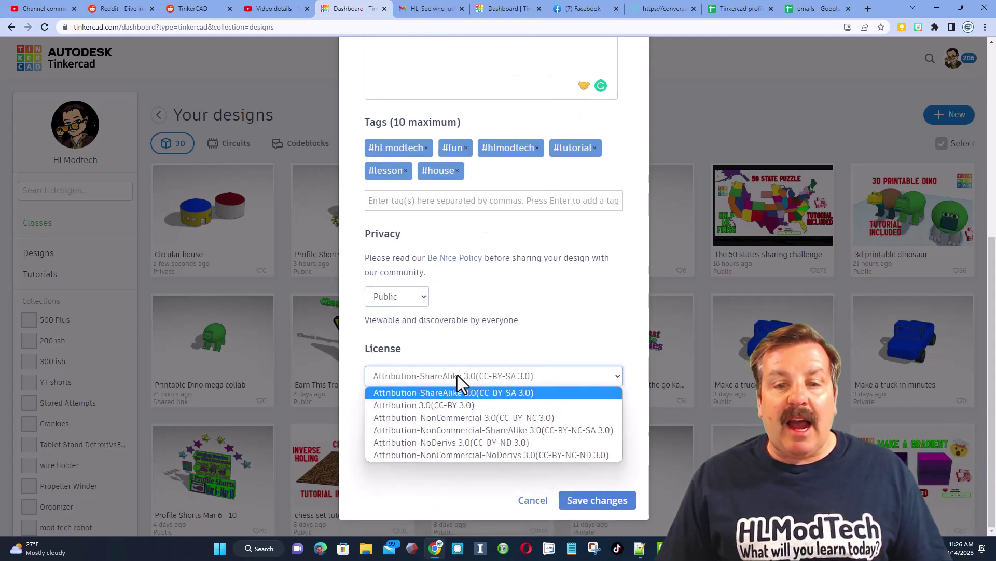
pyautogui.click(463, 444)
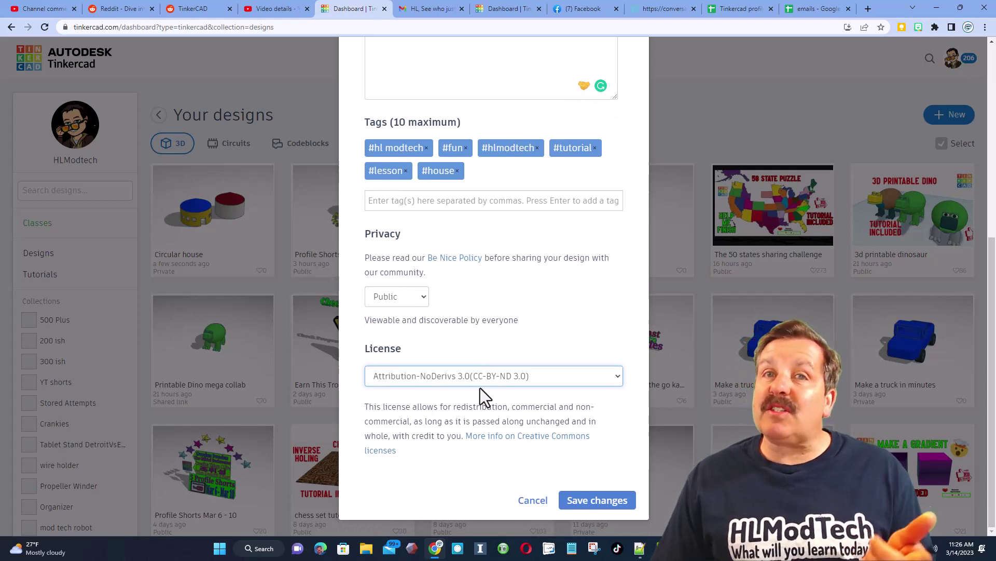
pyautogui.scroll(6, 484, 304)
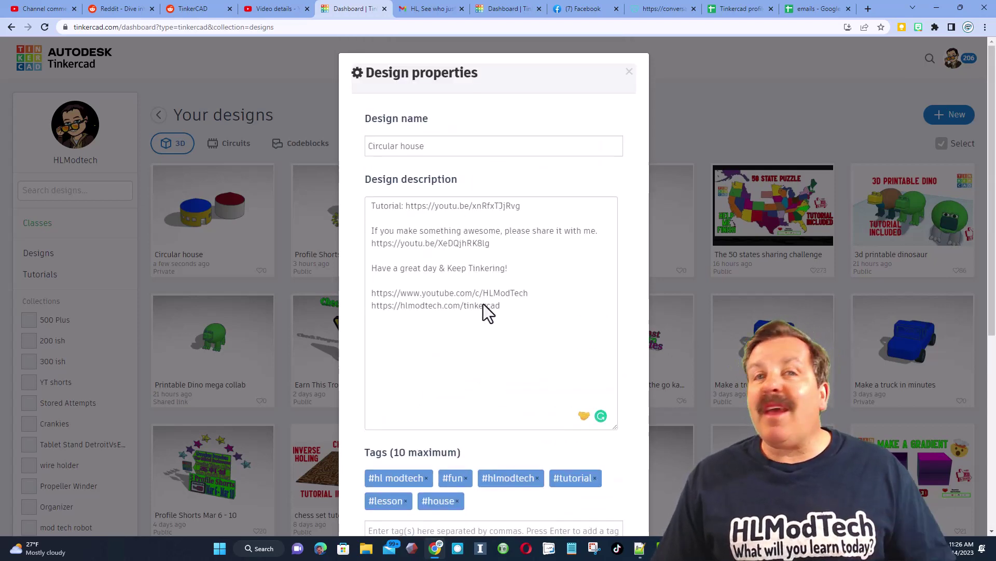
pyautogui.scroll(-6, 484, 304)
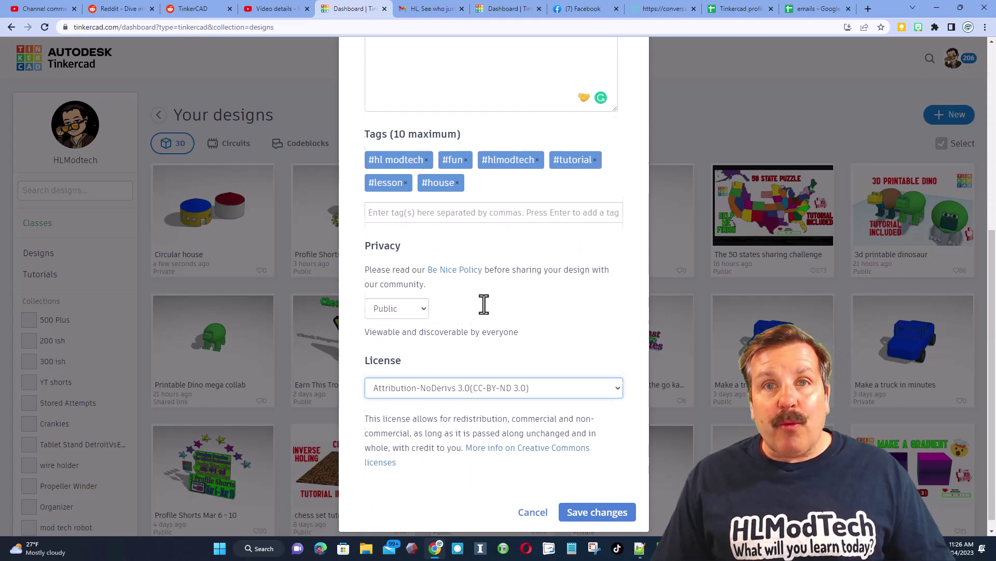
pyautogui.click(583, 500)
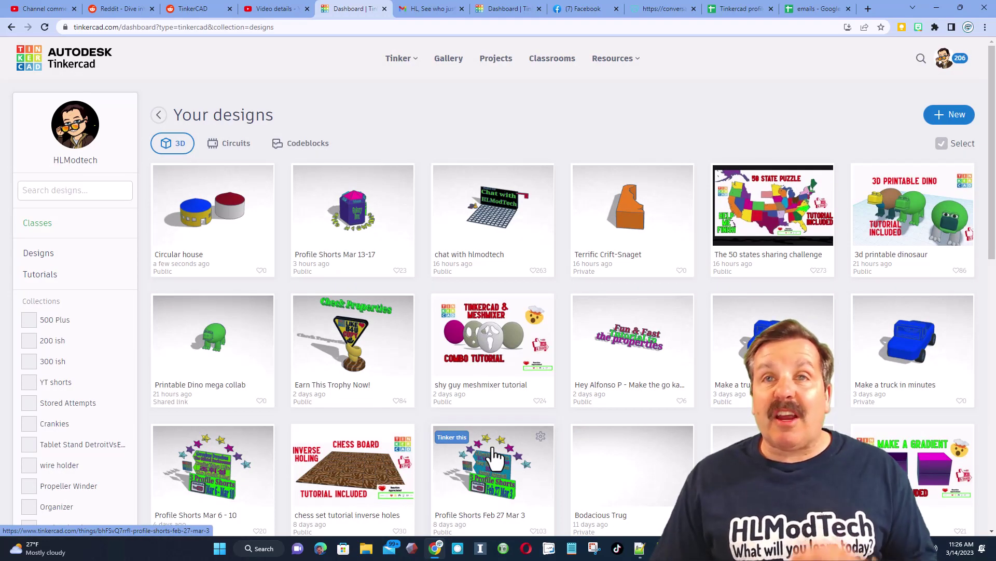
# Step: Show the community gallery sorted by most recent as small tiles
pyautogui.click(448, 59)
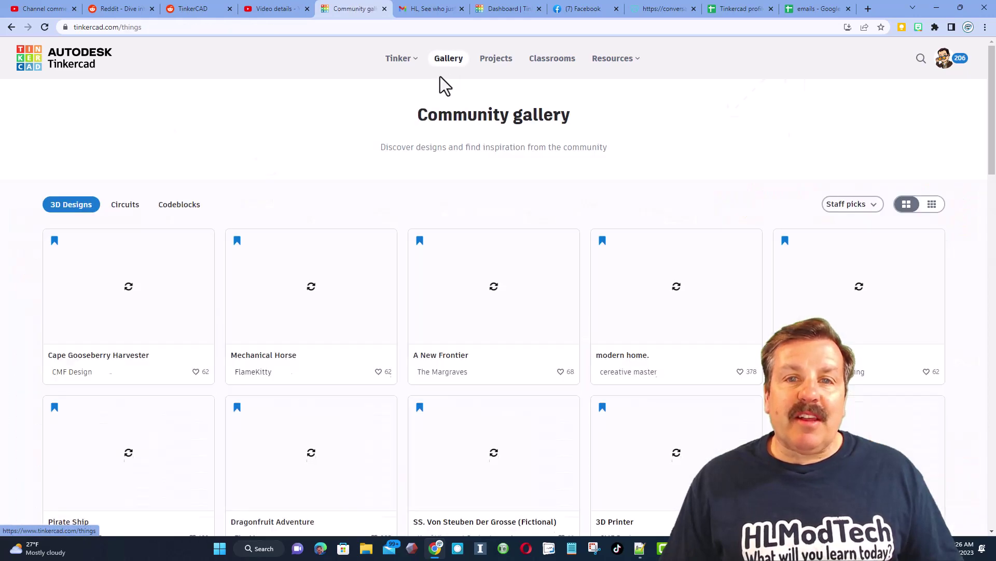
pyautogui.click(851, 205)
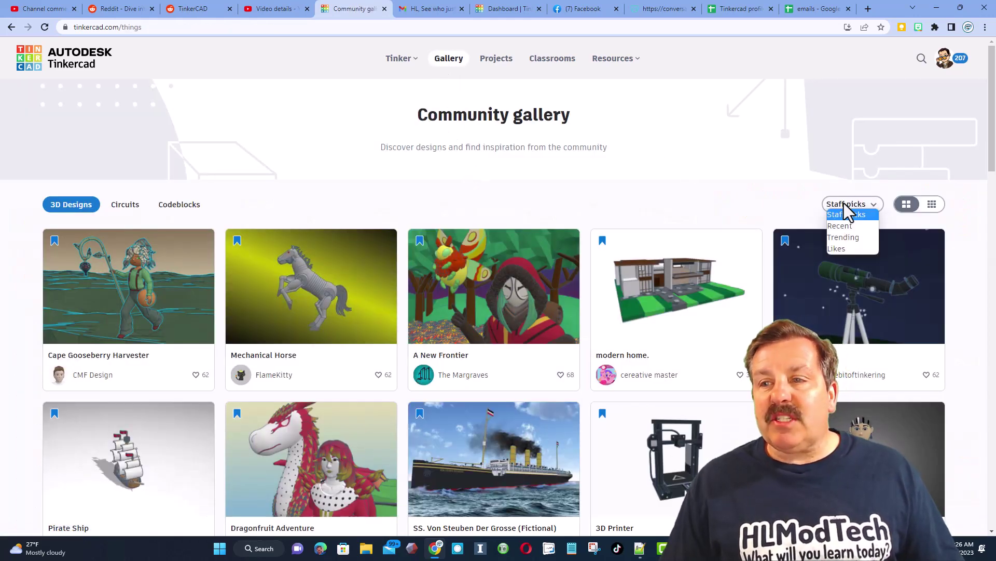
pyautogui.click(841, 237)
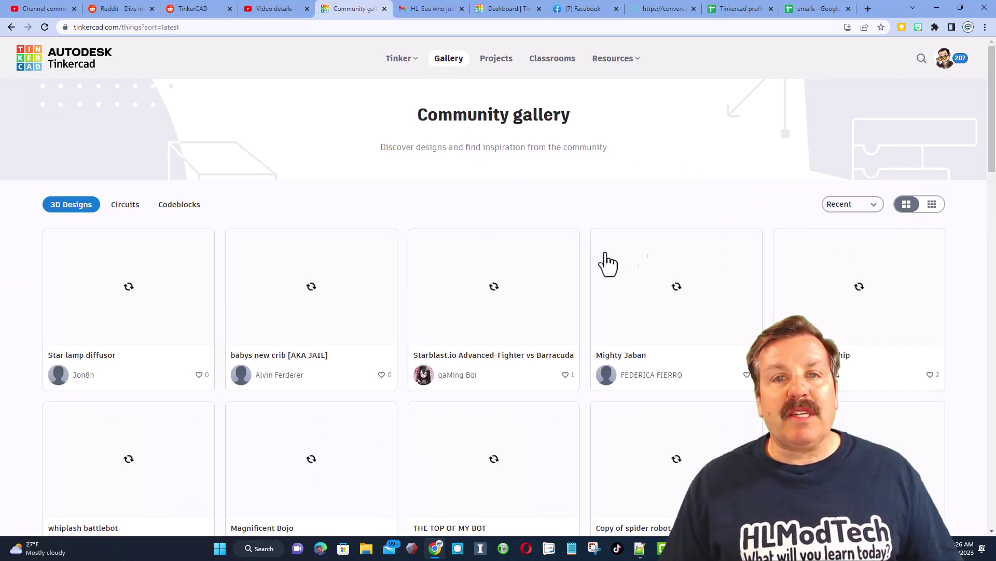
pyautogui.click(932, 205)
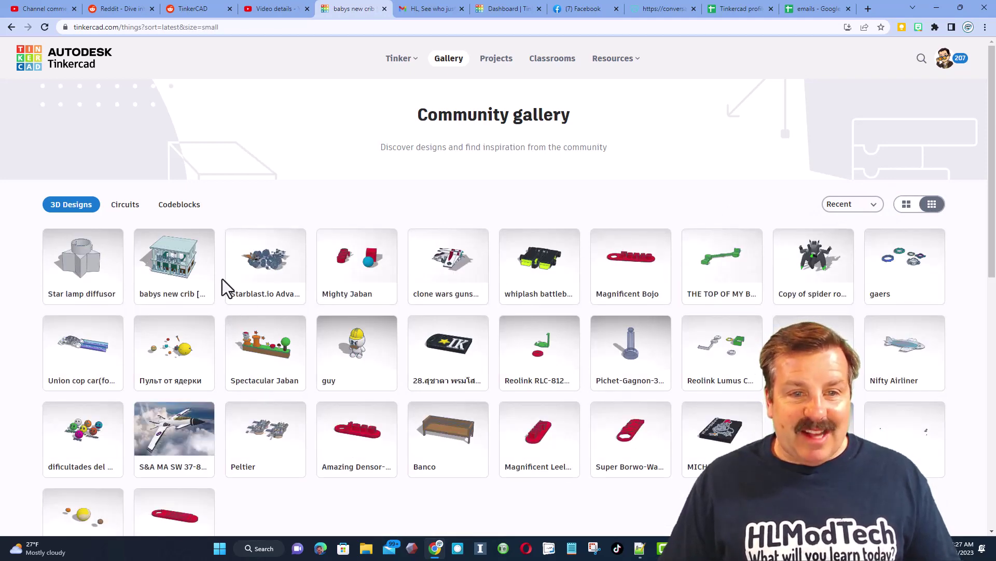
# Step: Like the 'babys new crib [AKA JAIL]' design and return to the gallery
pyautogui.click(177, 265)
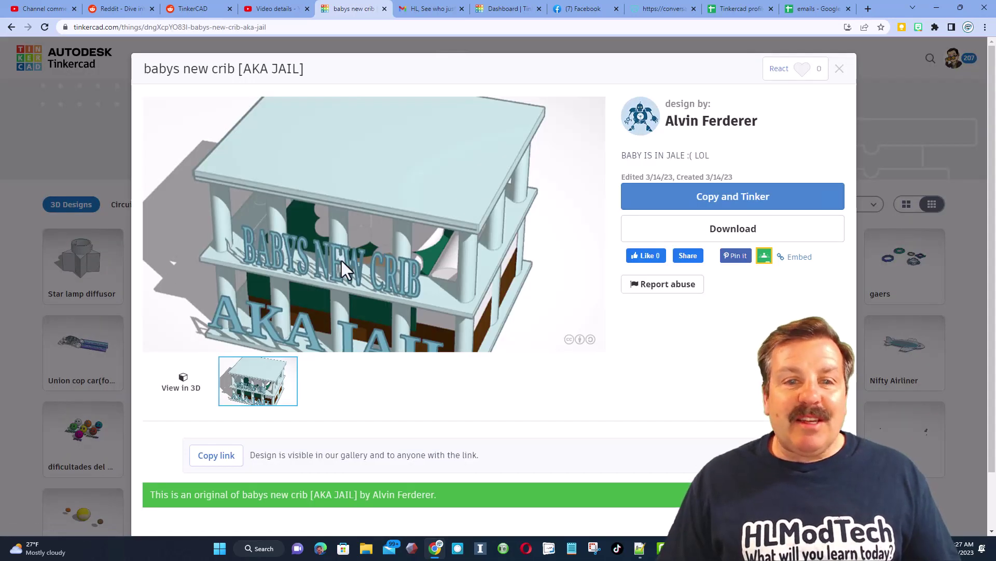
pyautogui.click(792, 73)
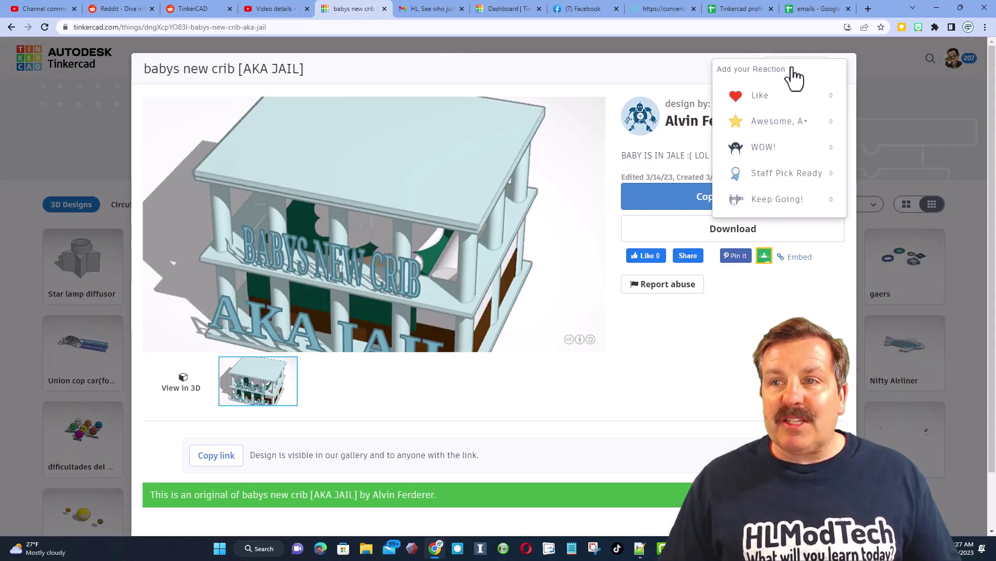
pyautogui.click(784, 100)
pyautogui.click(839, 70)
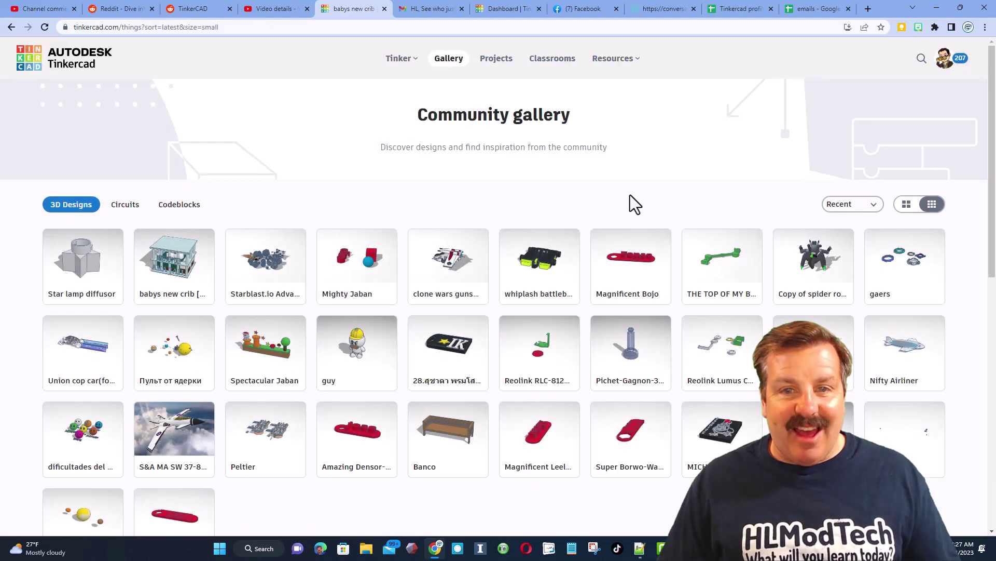
# Step: Open the account menu from the avatar at top right
pyautogui.click(944, 56)
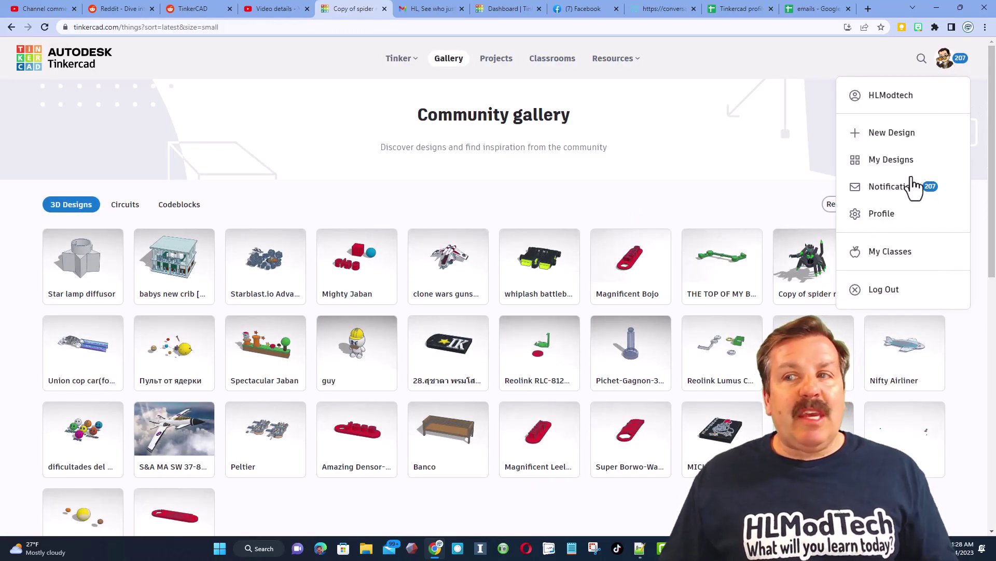